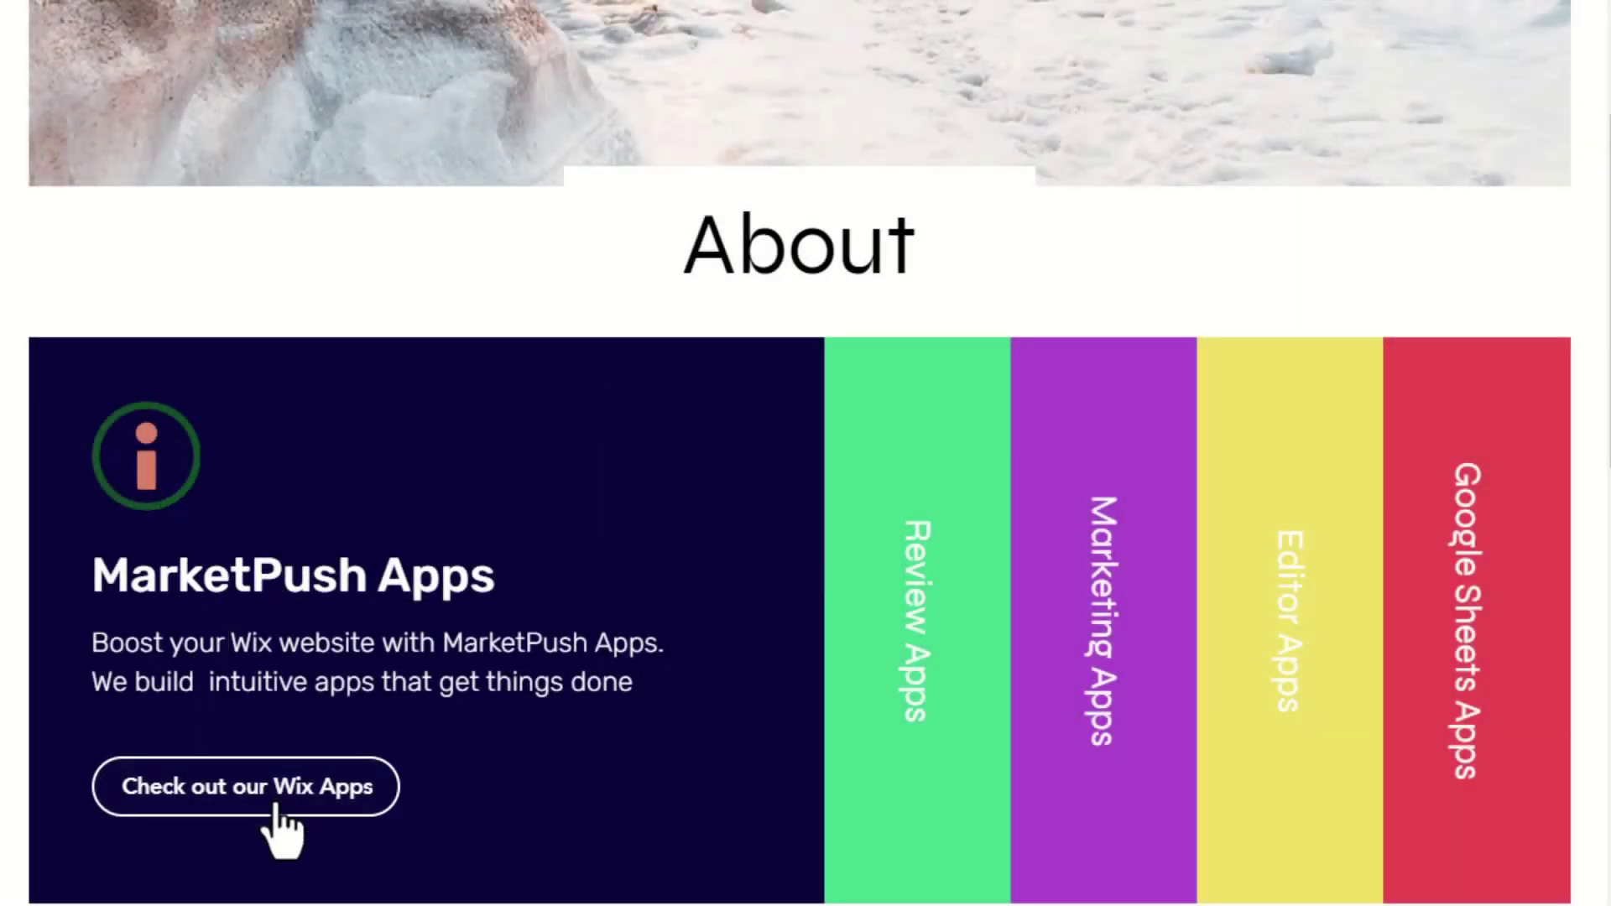
- Browse the App Market's Review, Marketing, Editor and Google Sheets categories, then return to Home
left_click(846, 711)
left_click(1089, 649)
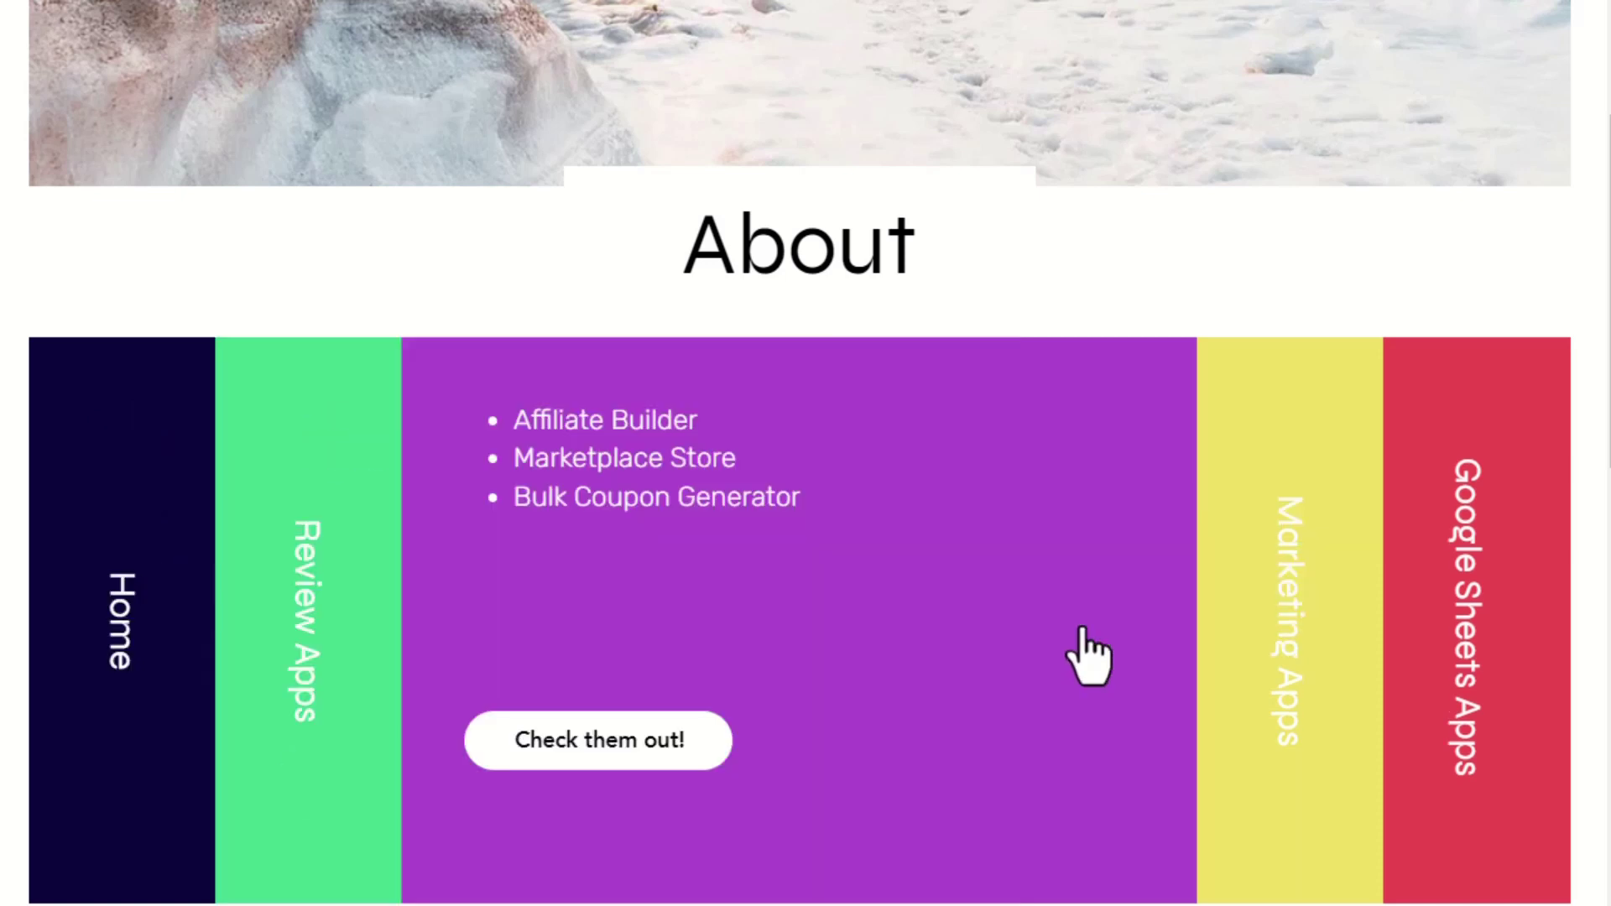
left_click(1280, 623)
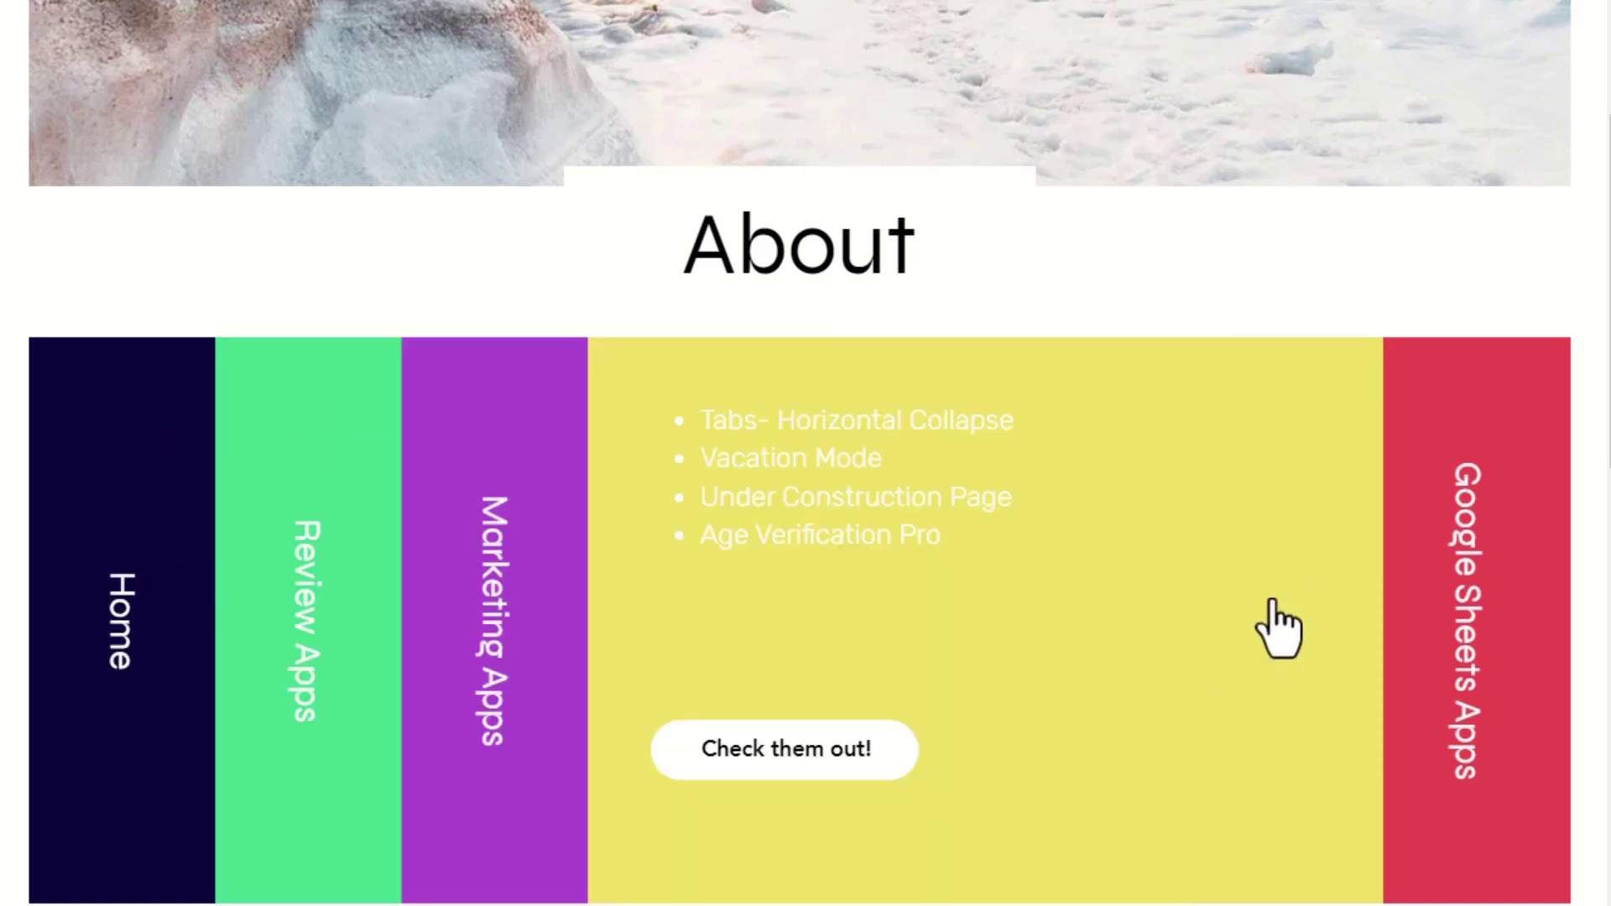
left_click(1436, 626)
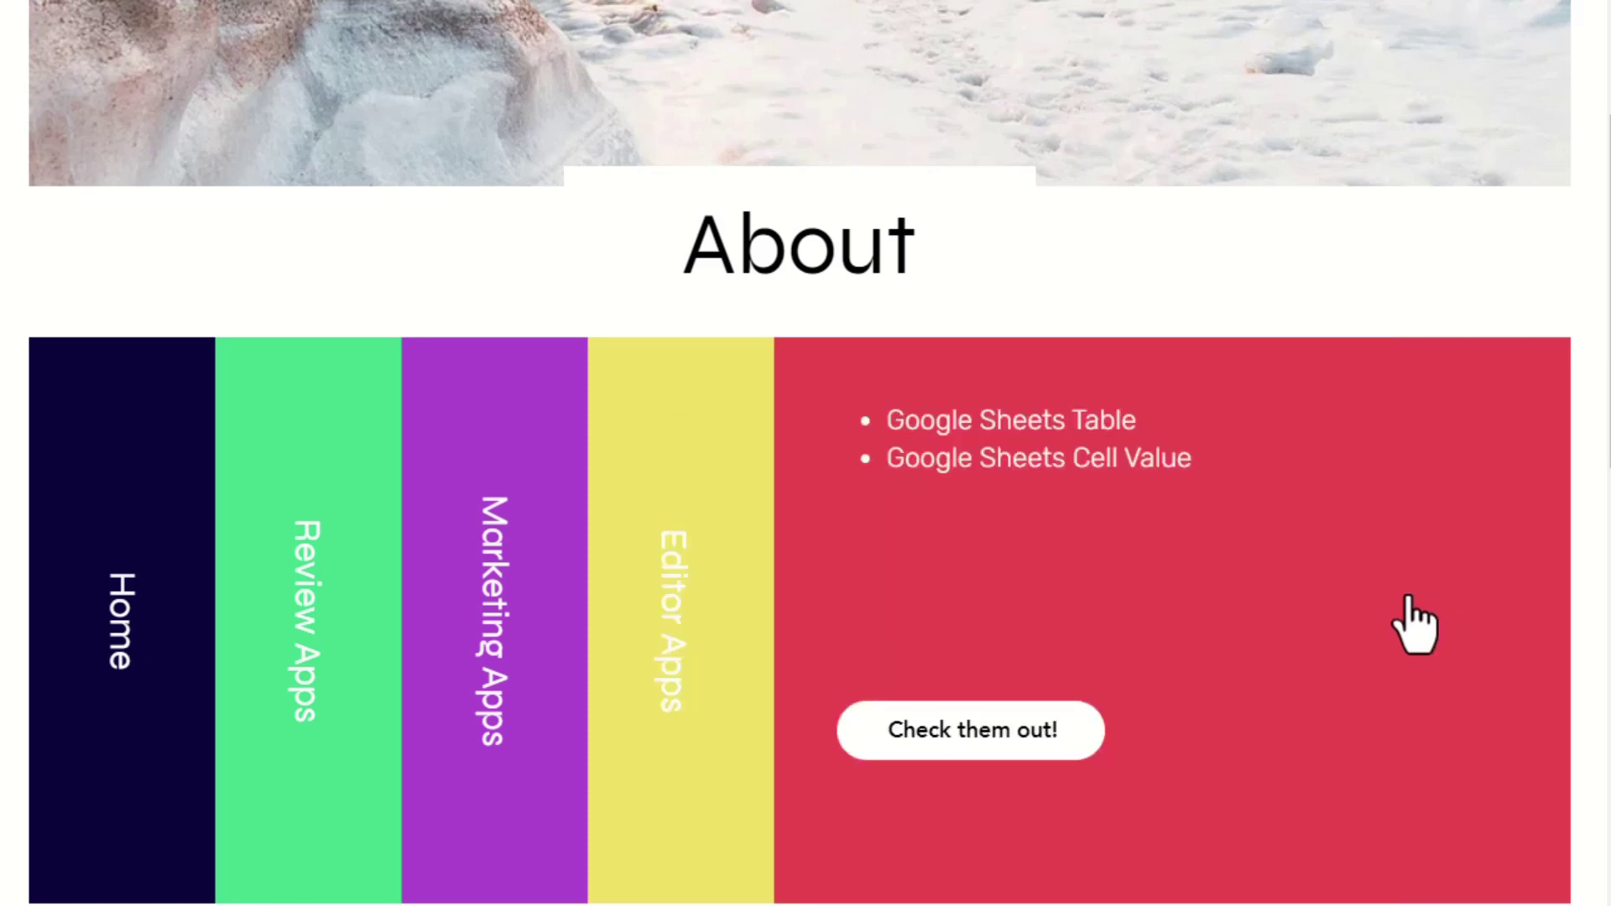
left_click(145, 636)
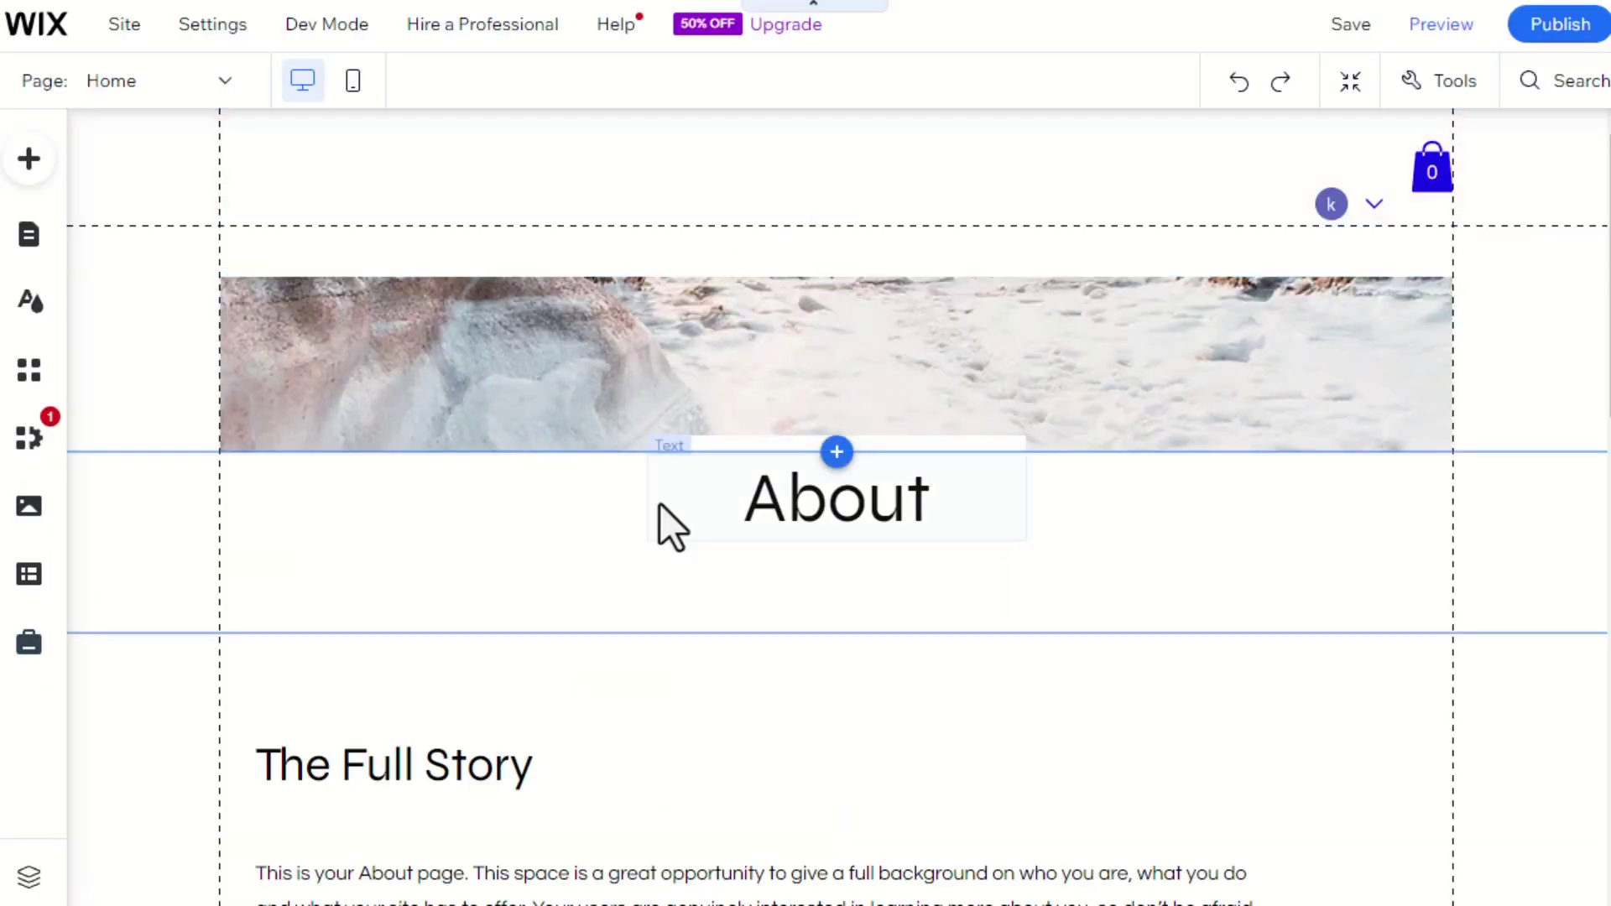
- Search the App Market for 'Horizontal collapse' and add Tabs - Horizontal Collapse to the site
left_click(30, 377)
left_click(941, 385)
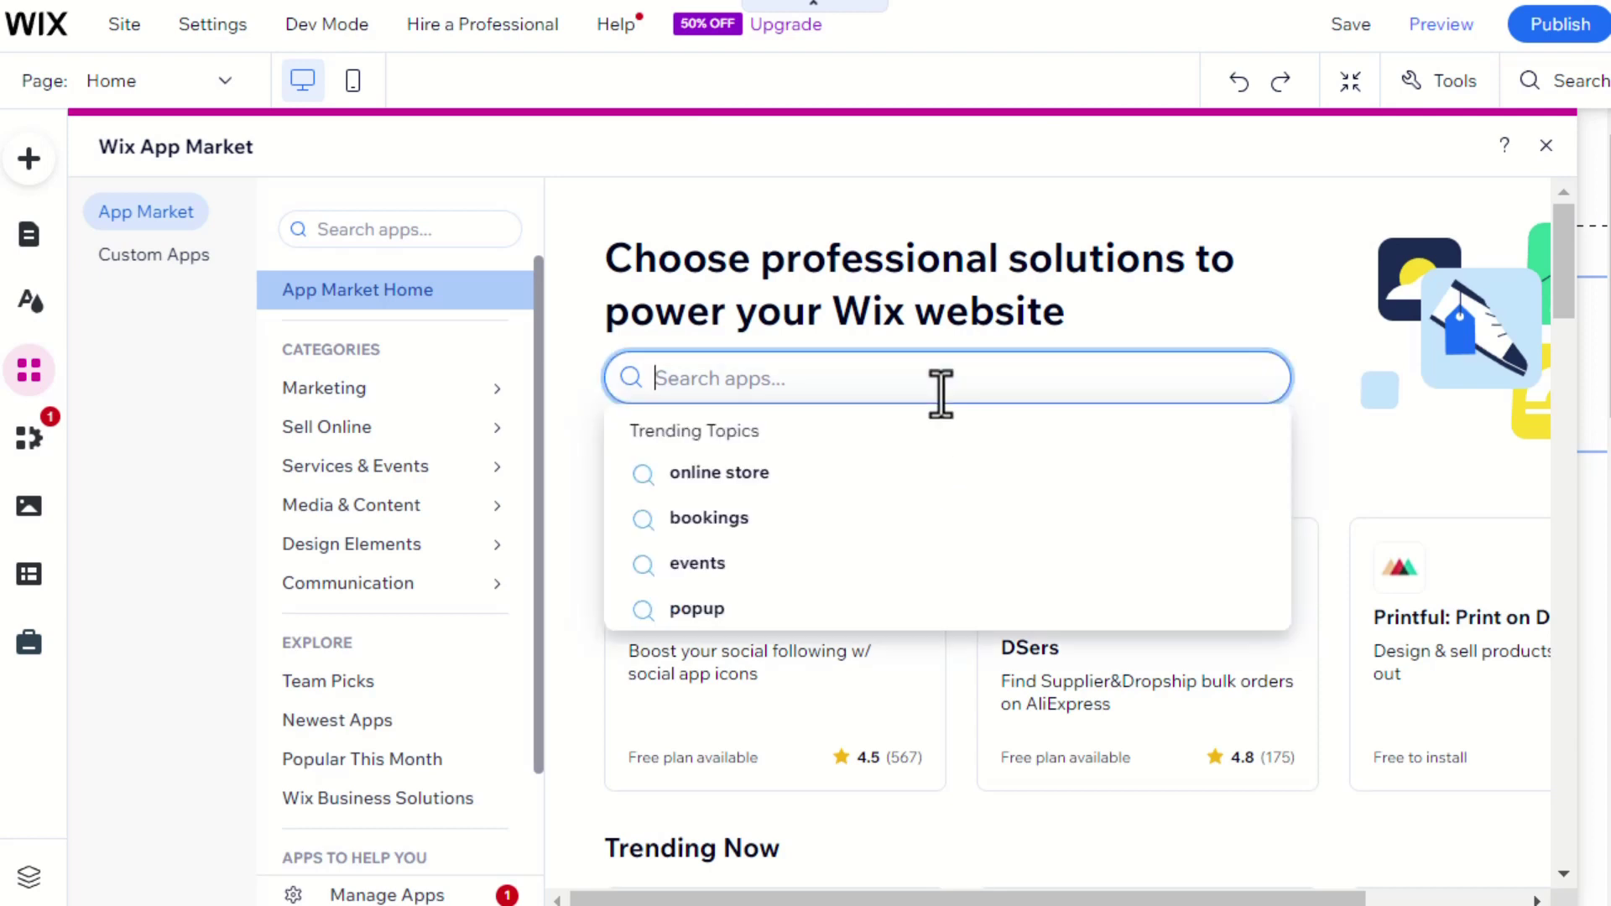
type("Horizontal collapse")
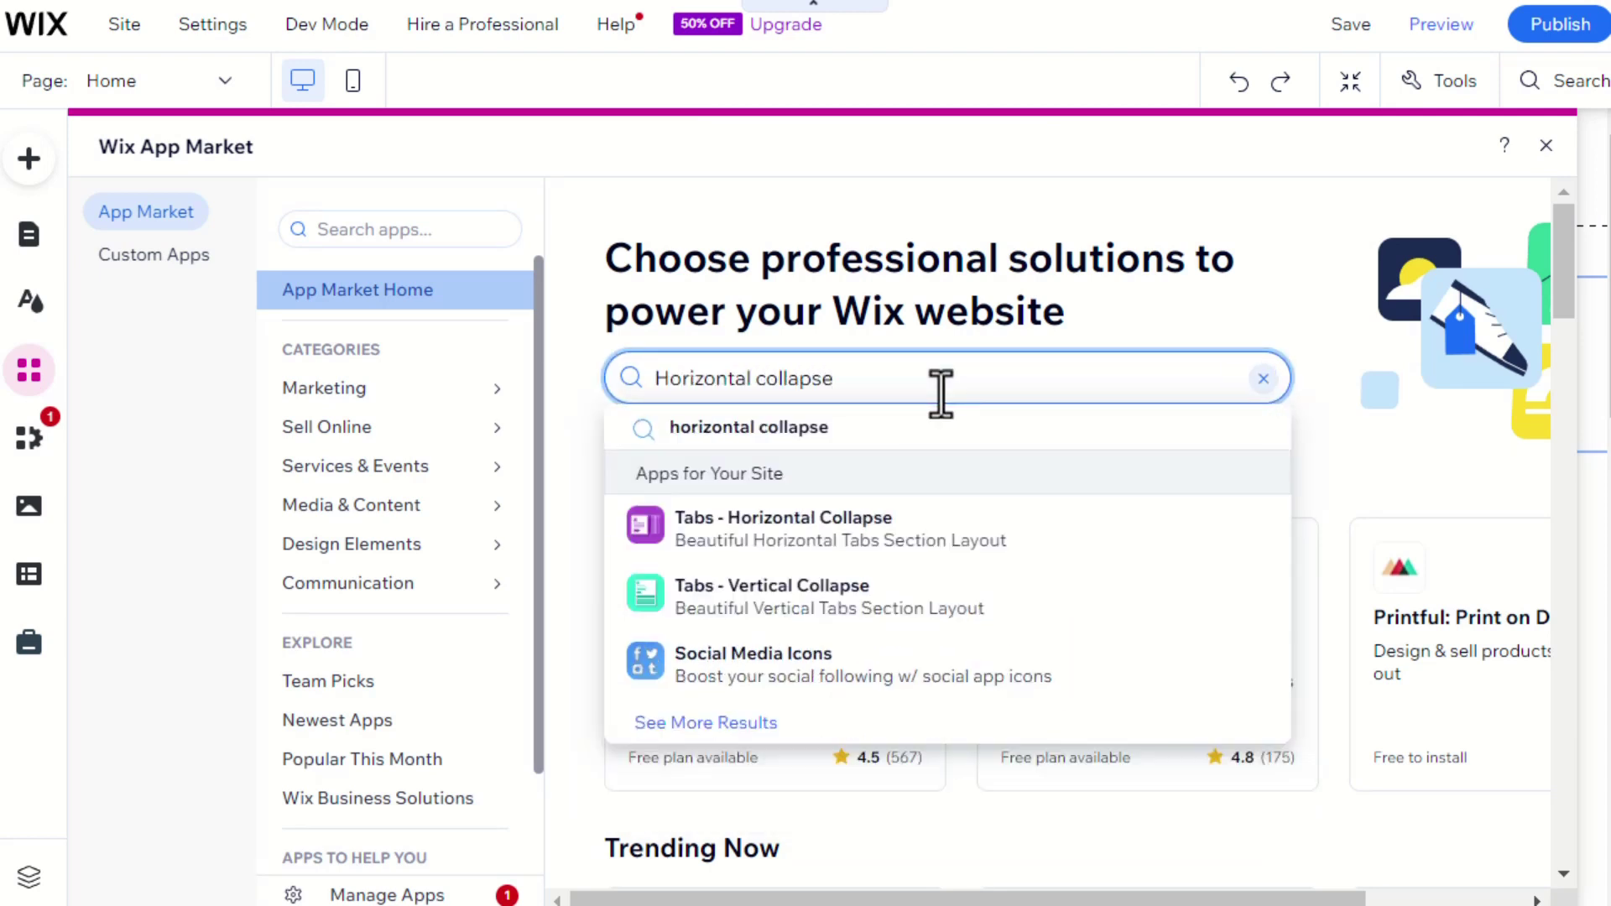
left_click(923, 542)
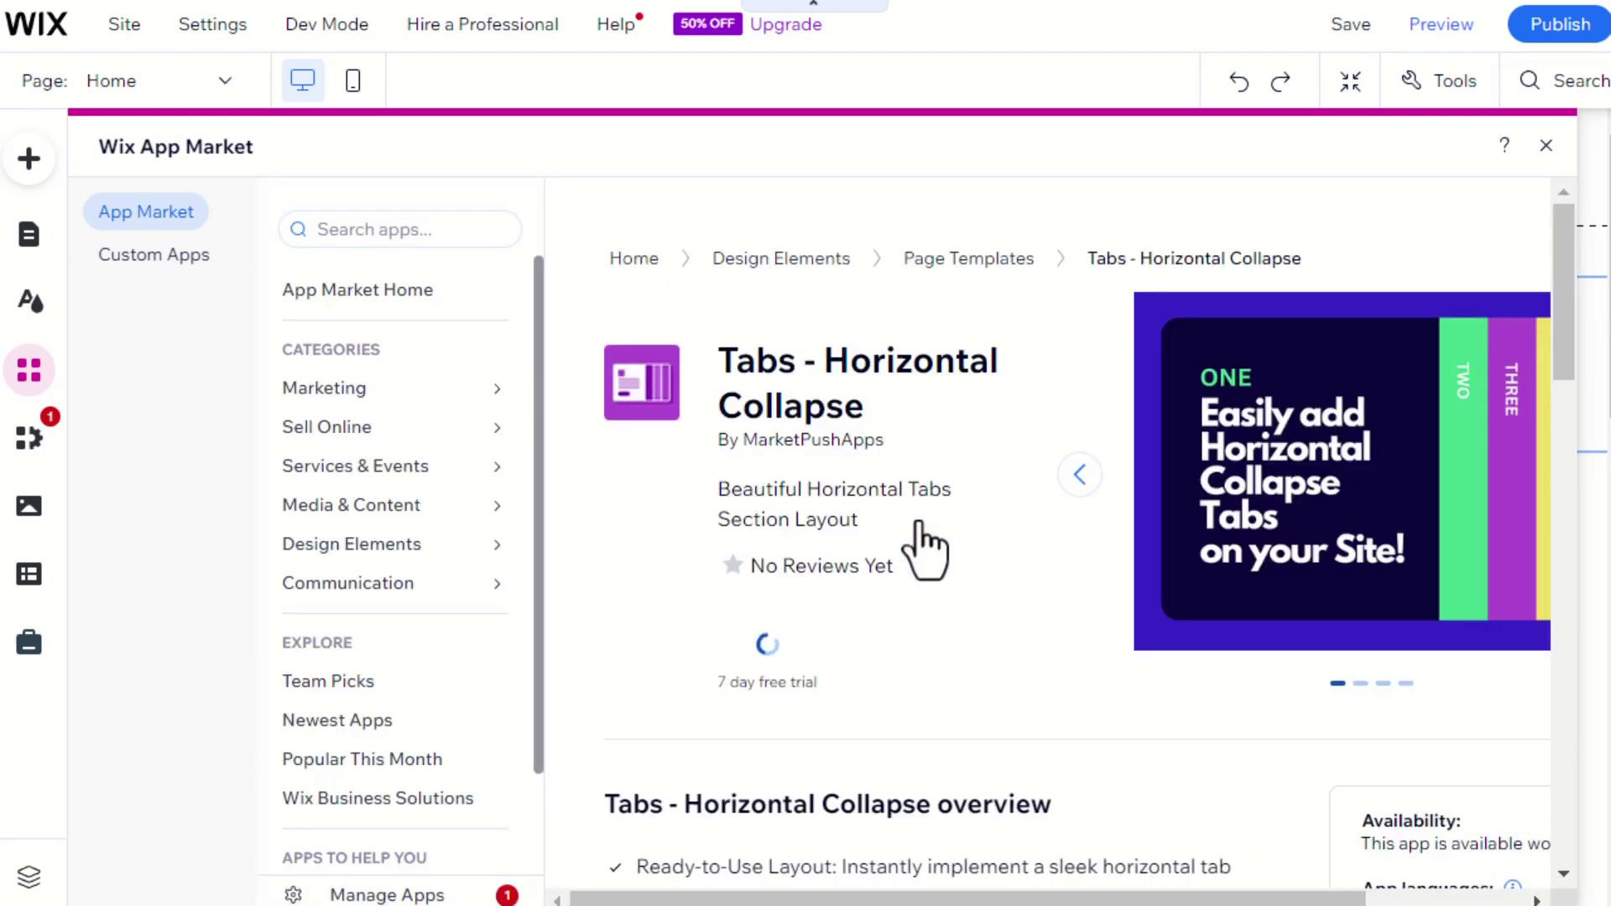
left_click(833, 662)
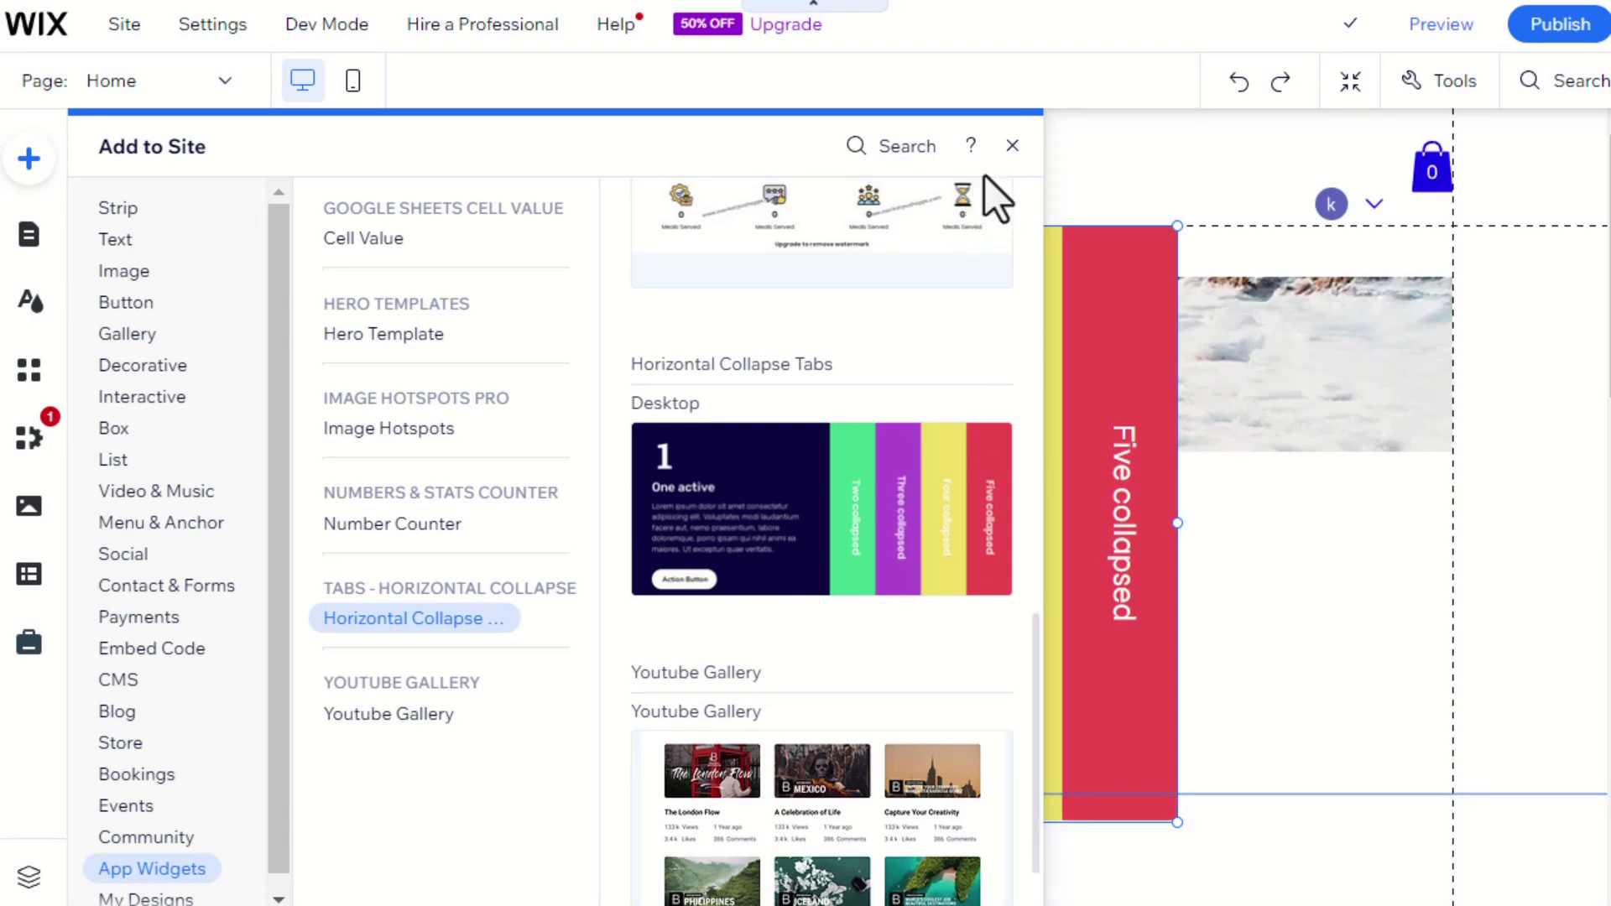
- Drag the Horizontal Collapse Tabs widget right and down, then toggle full-width stretch on and off
left_click(1012, 146)
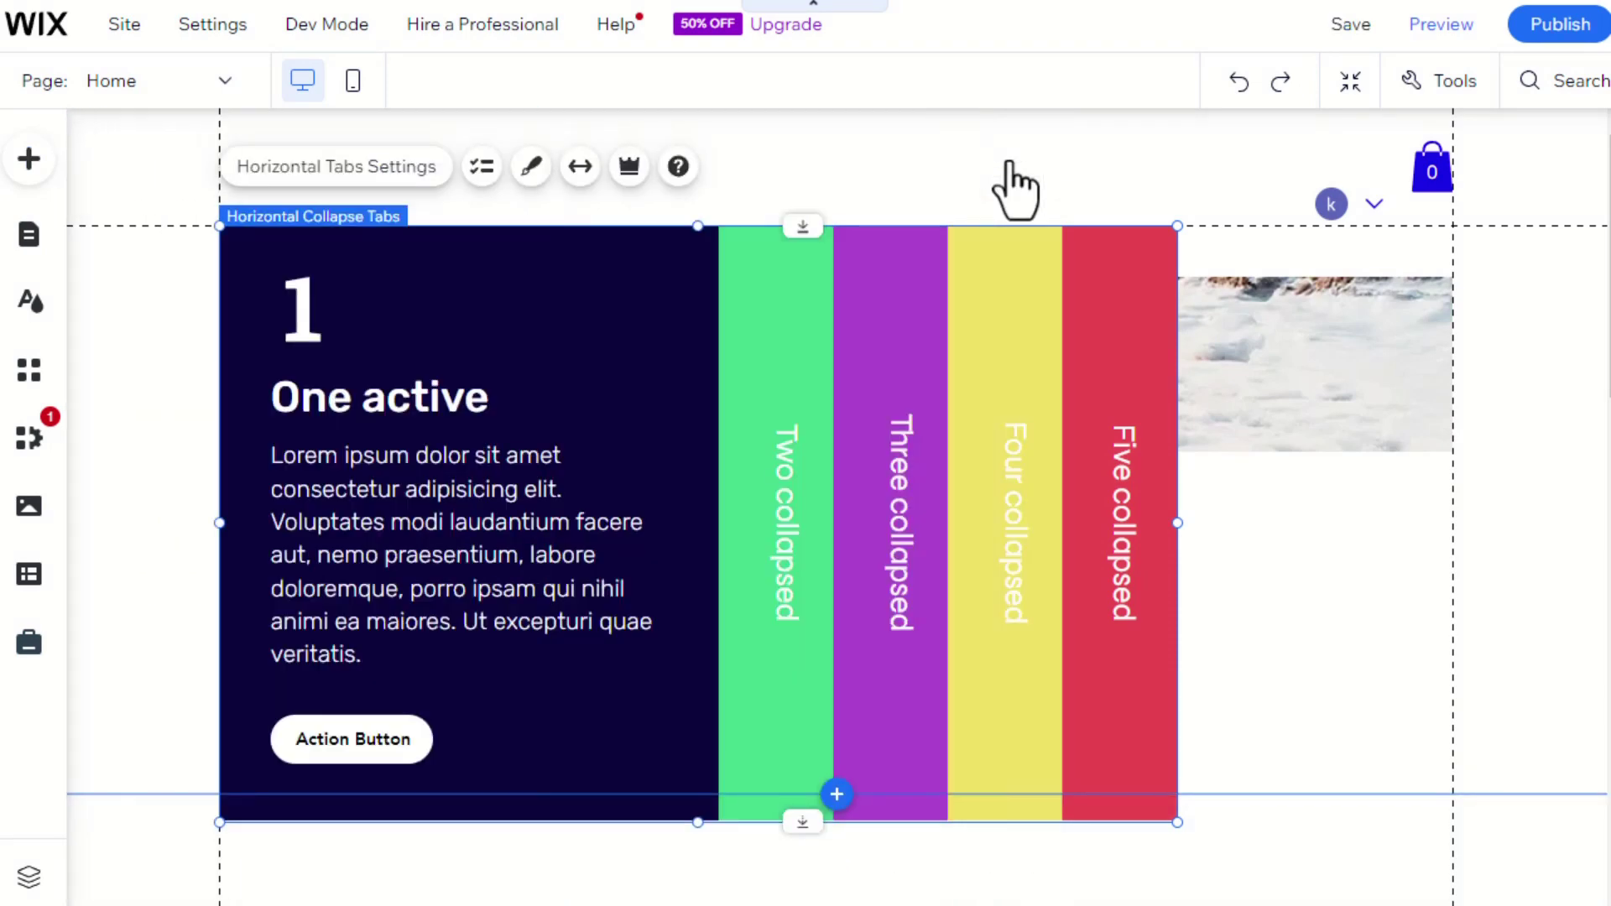
left_click_drag(687, 396, 832, 441)
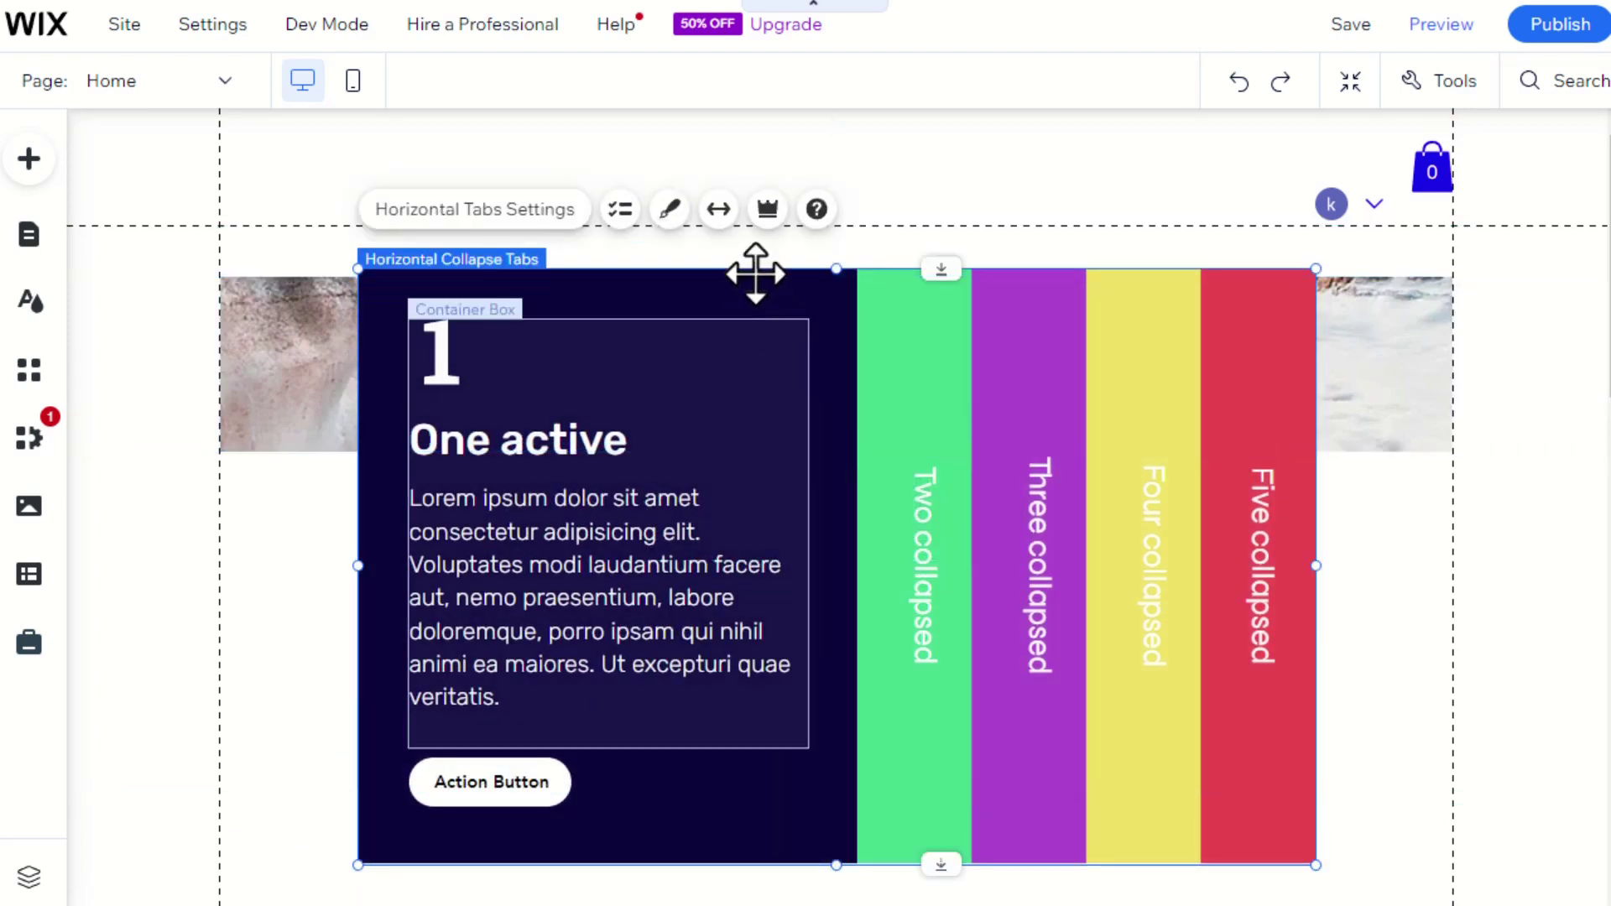
left_click(717, 212)
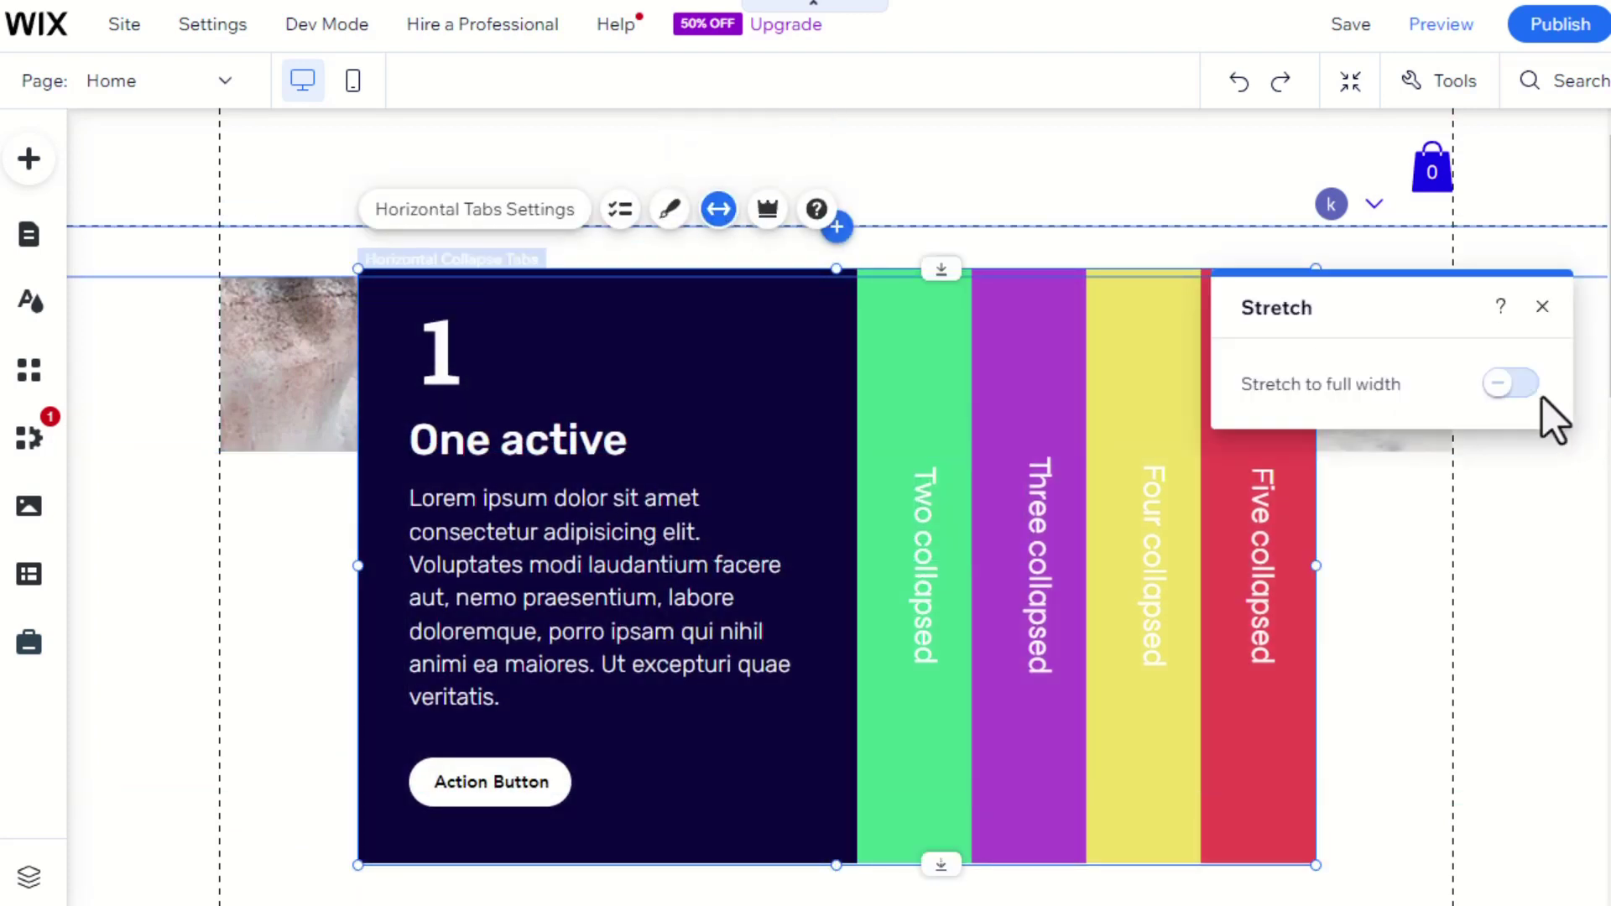
left_click(1516, 386)
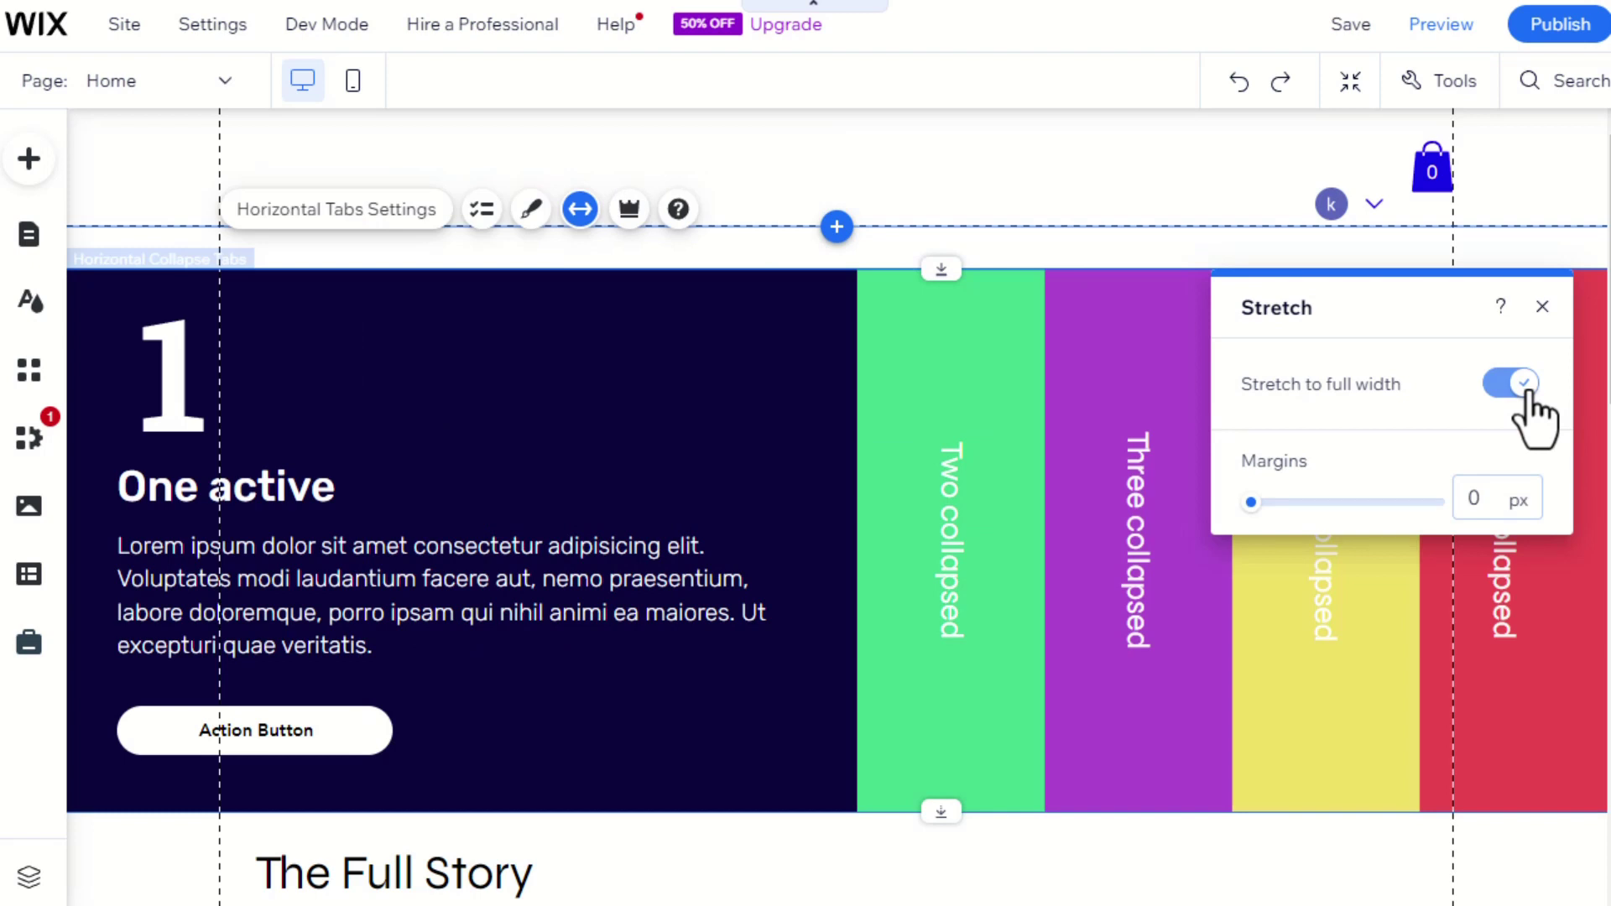
left_click(1510, 384)
left_click(1541, 305)
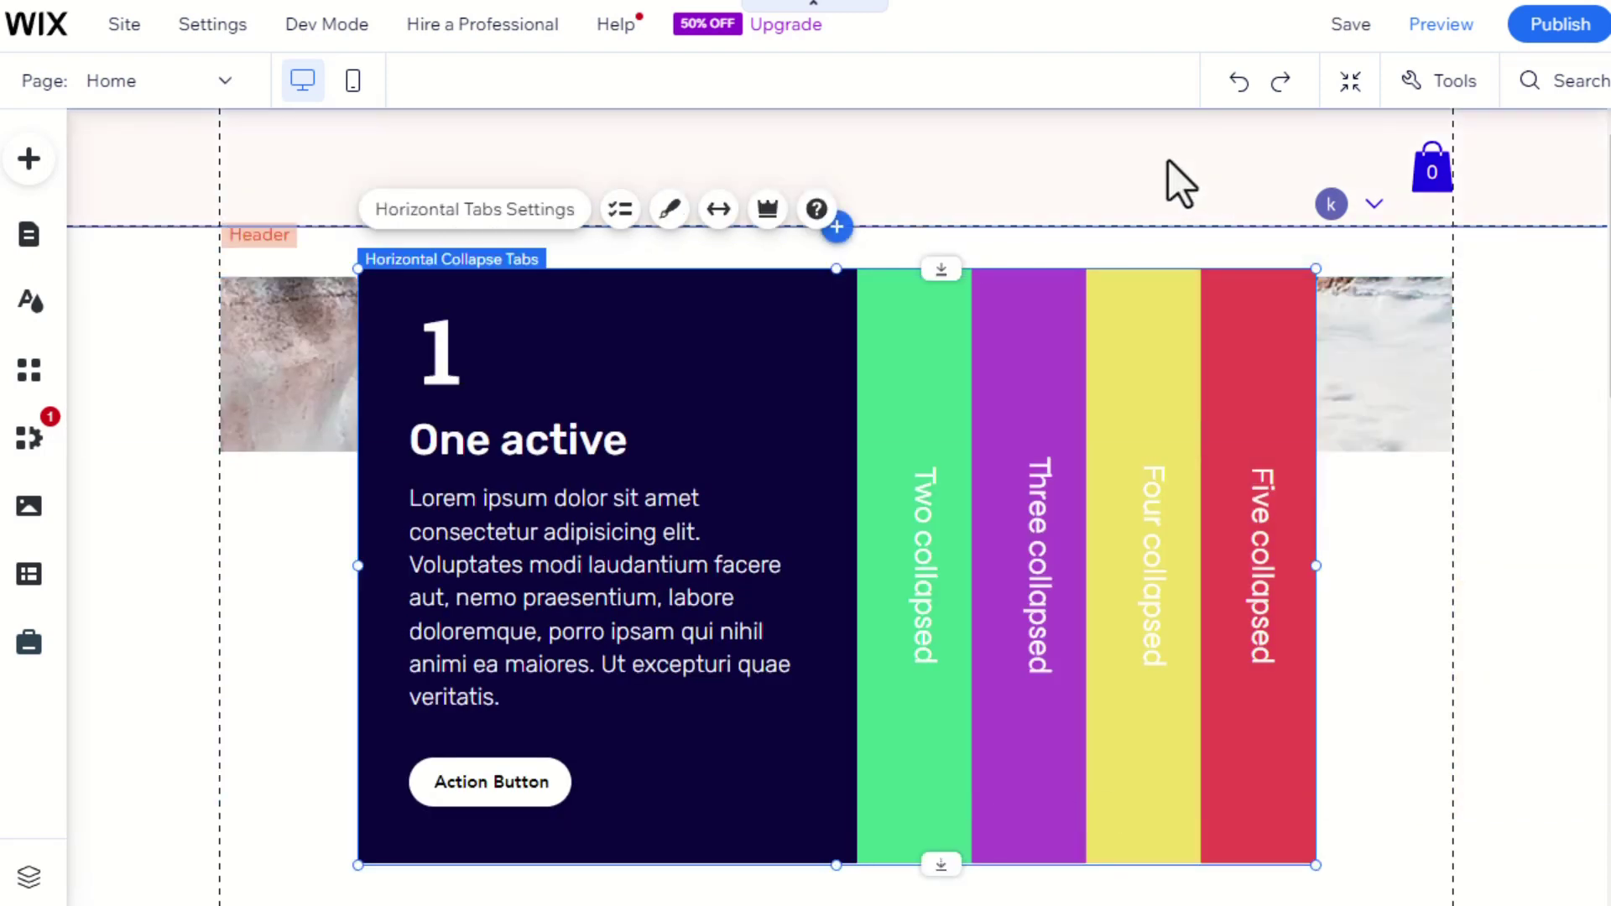
left_click(503, 211)
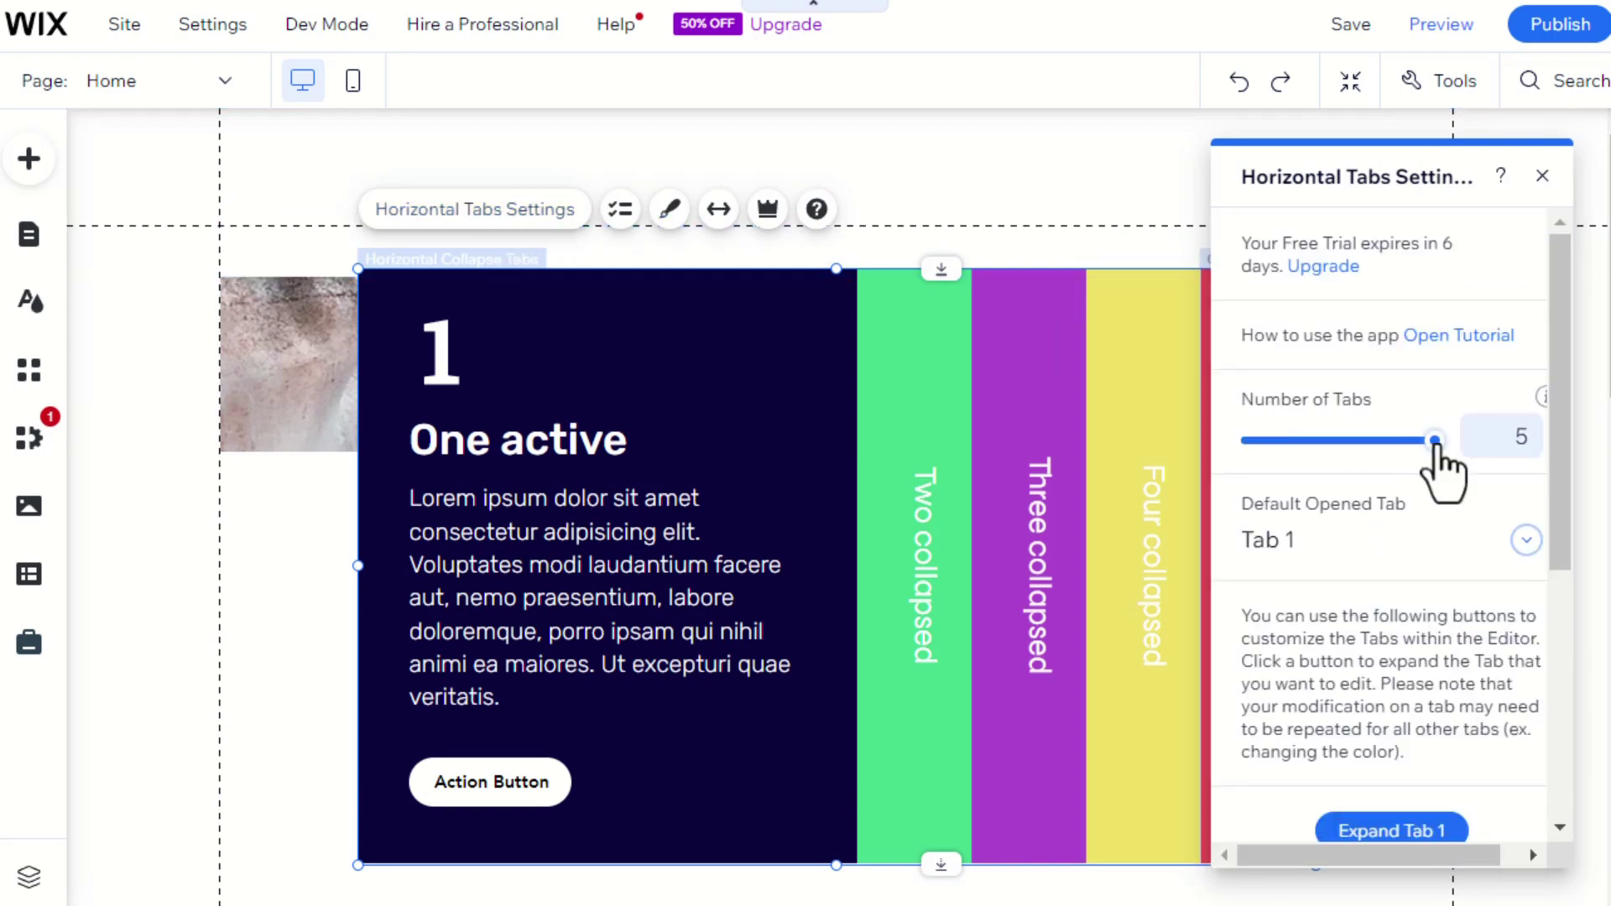
left_click_drag(1435, 444, 1253, 443)
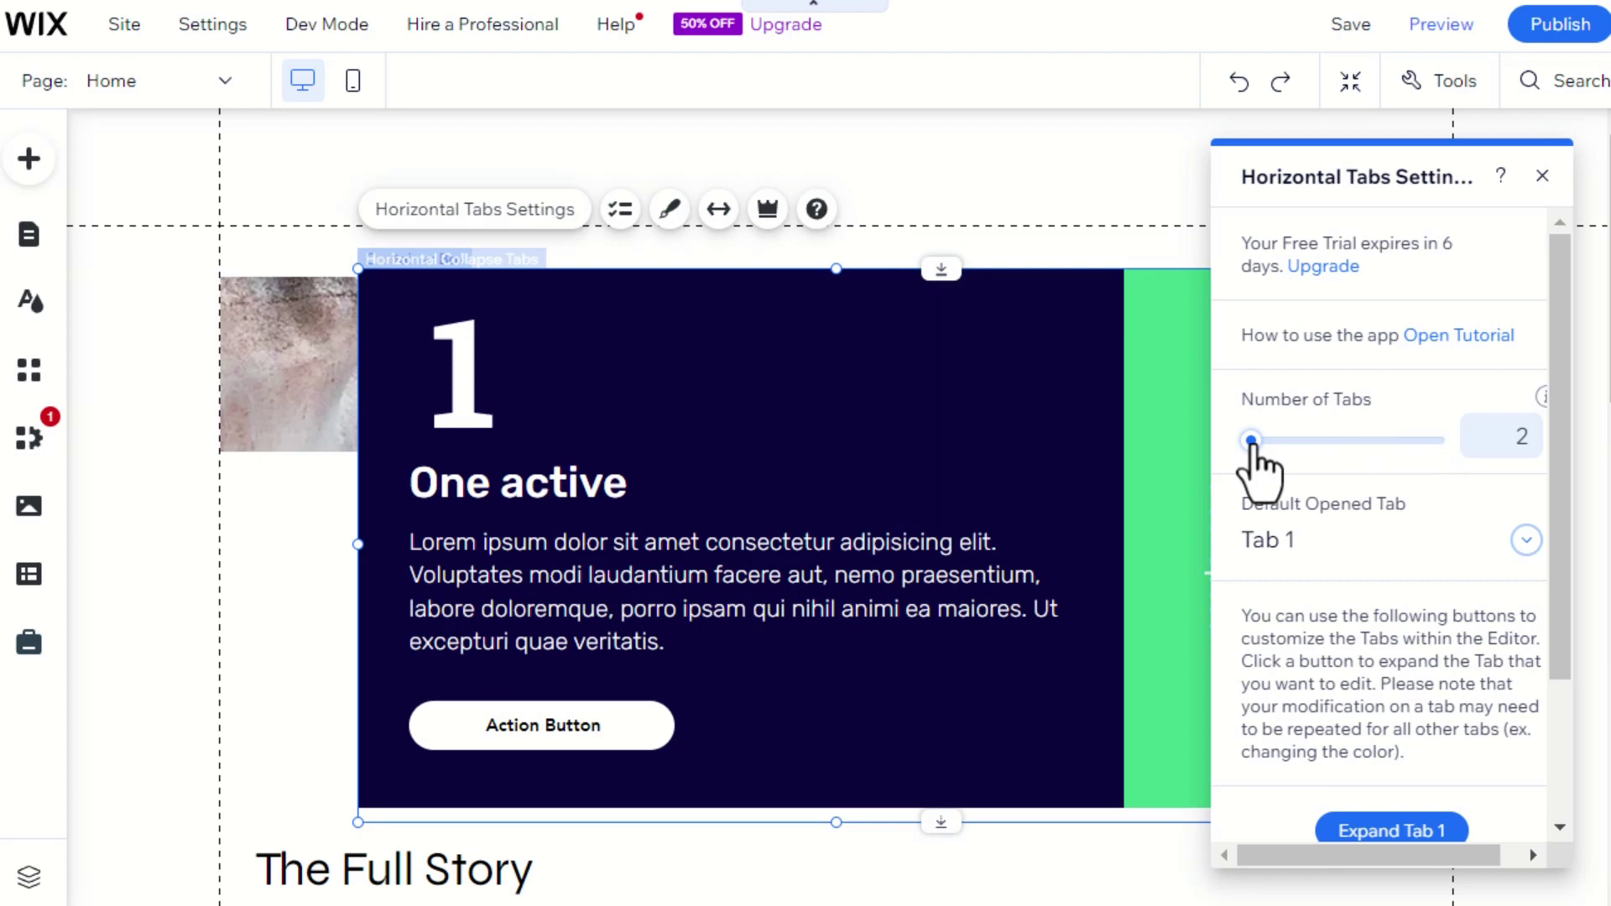
left_click_drag(1249, 442, 1437, 441)
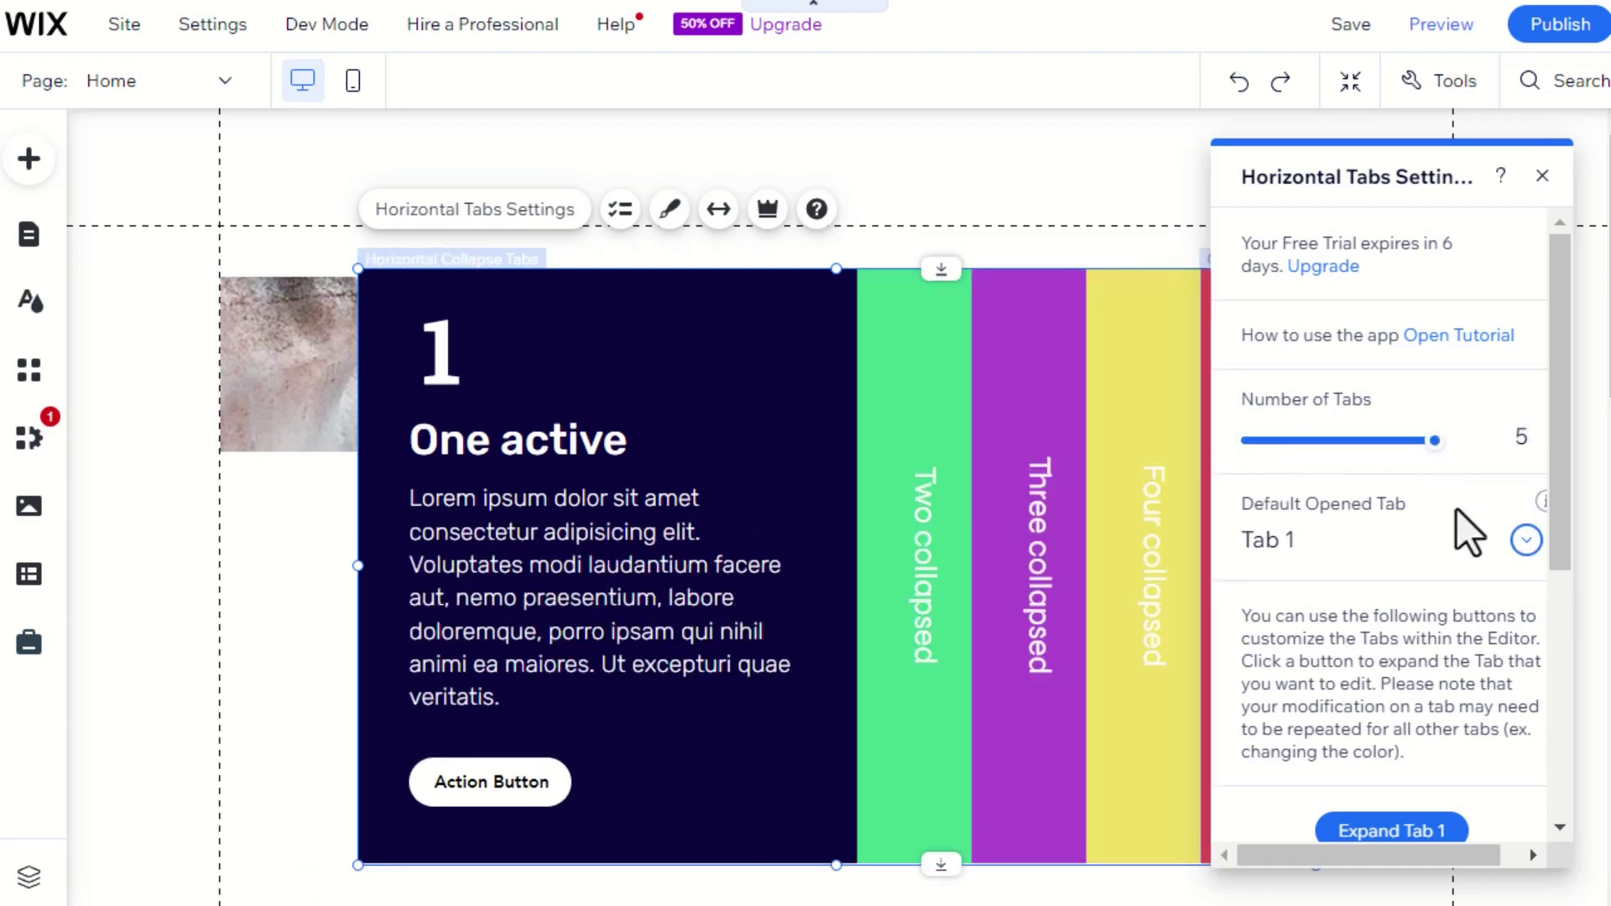
left_click(1517, 542)
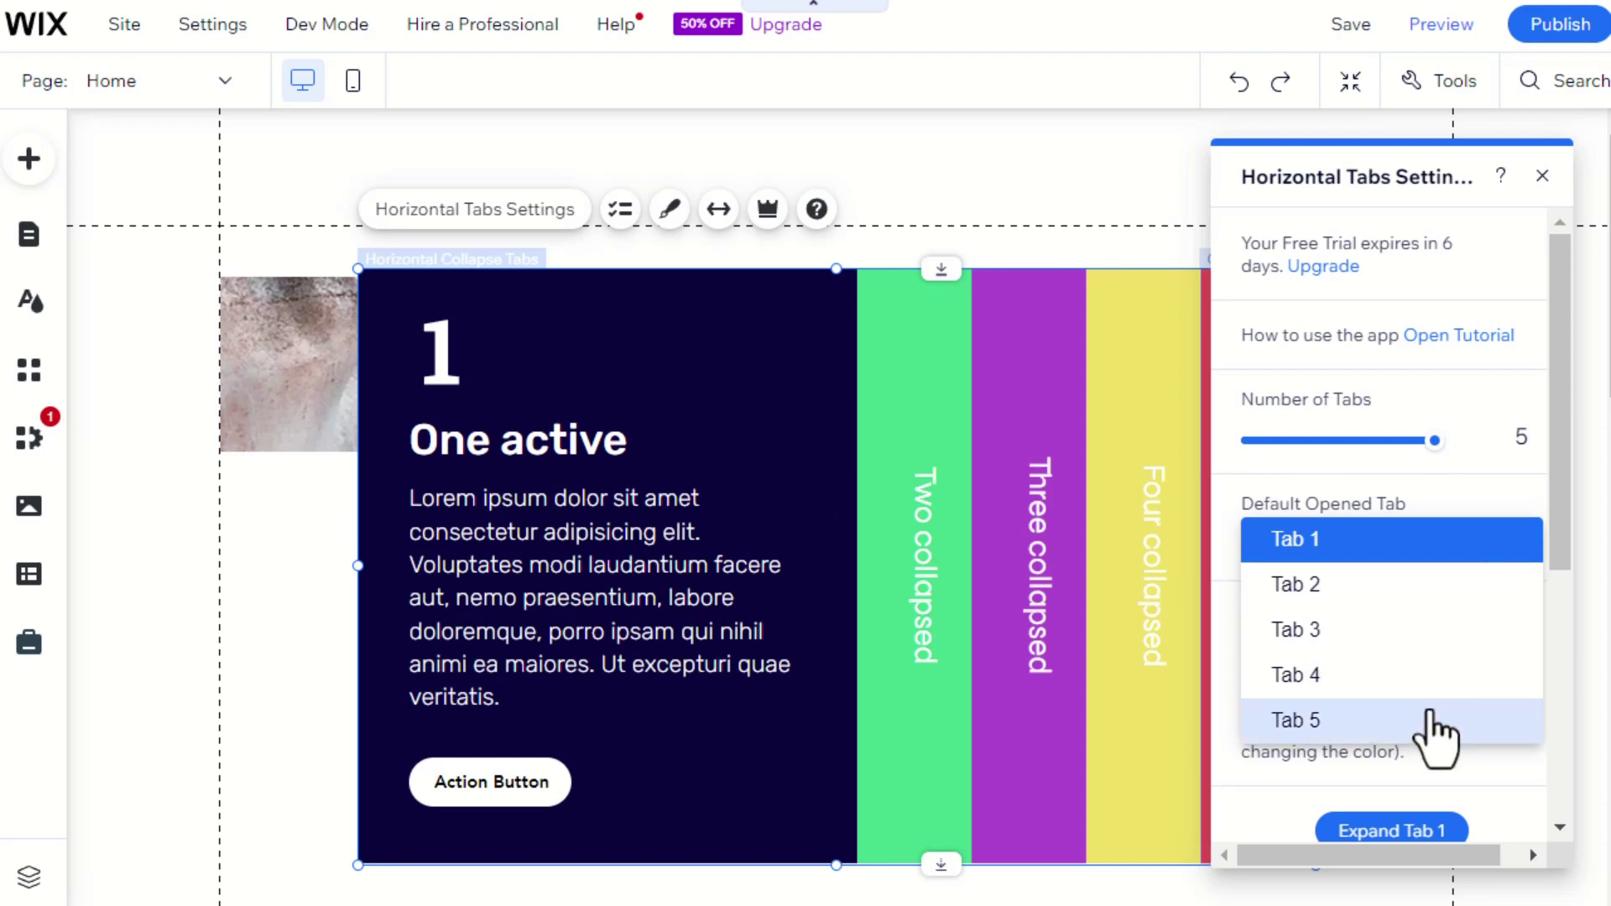
left_click(1441, 497)
scroll(1440, 493, "down", 3)
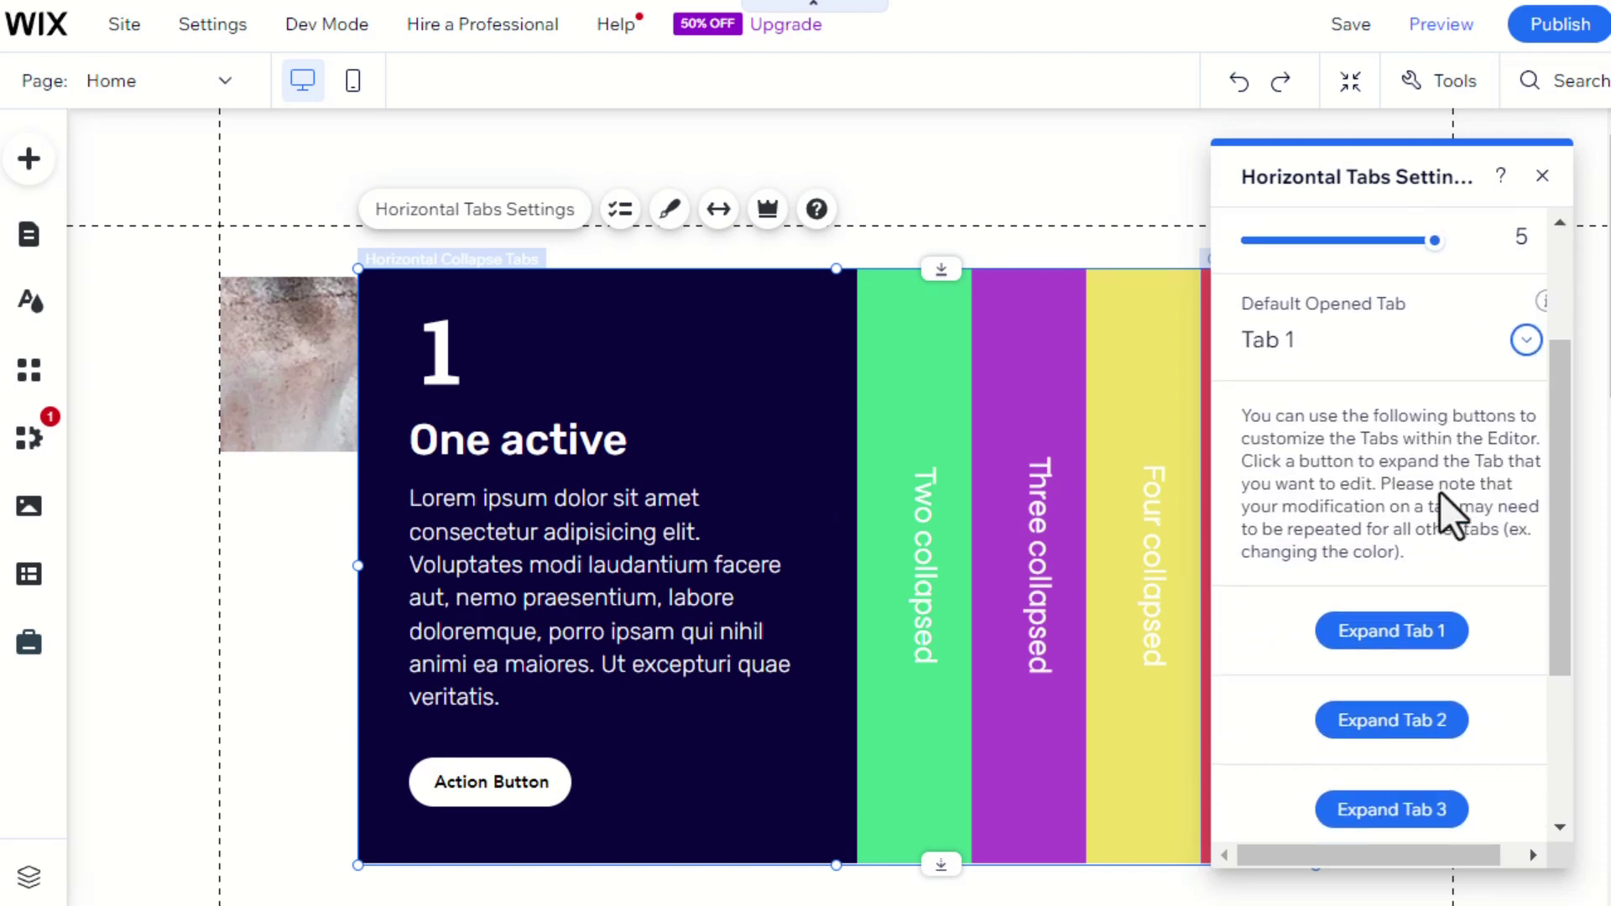
left_click(1412, 684)
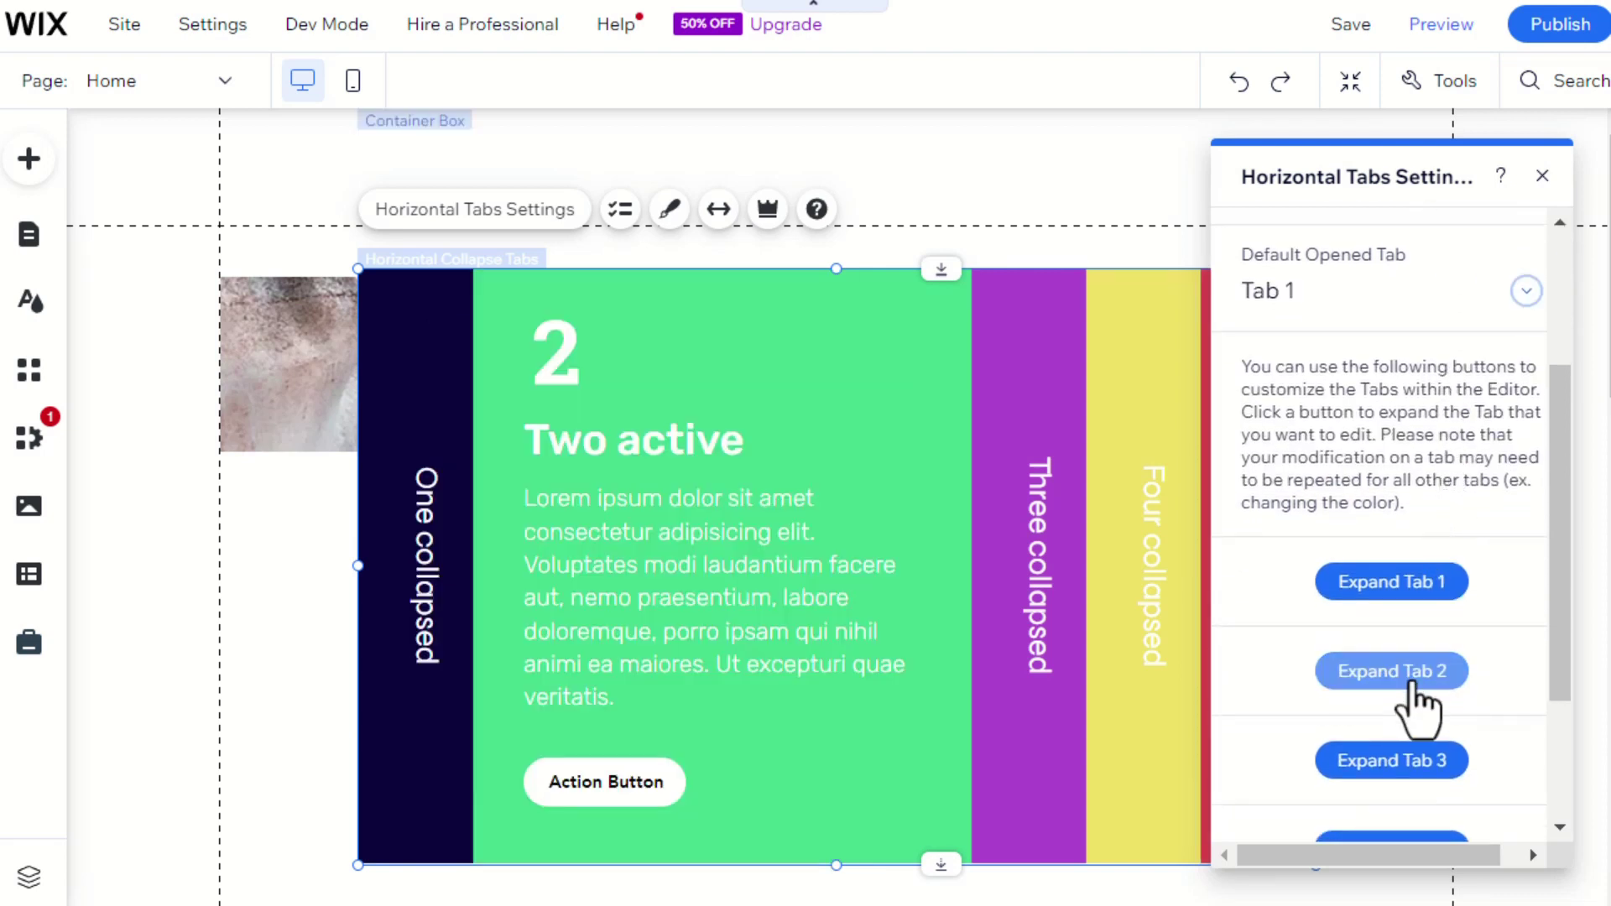
scroll(1416, 704, "down", 2)
left_click(1418, 667)
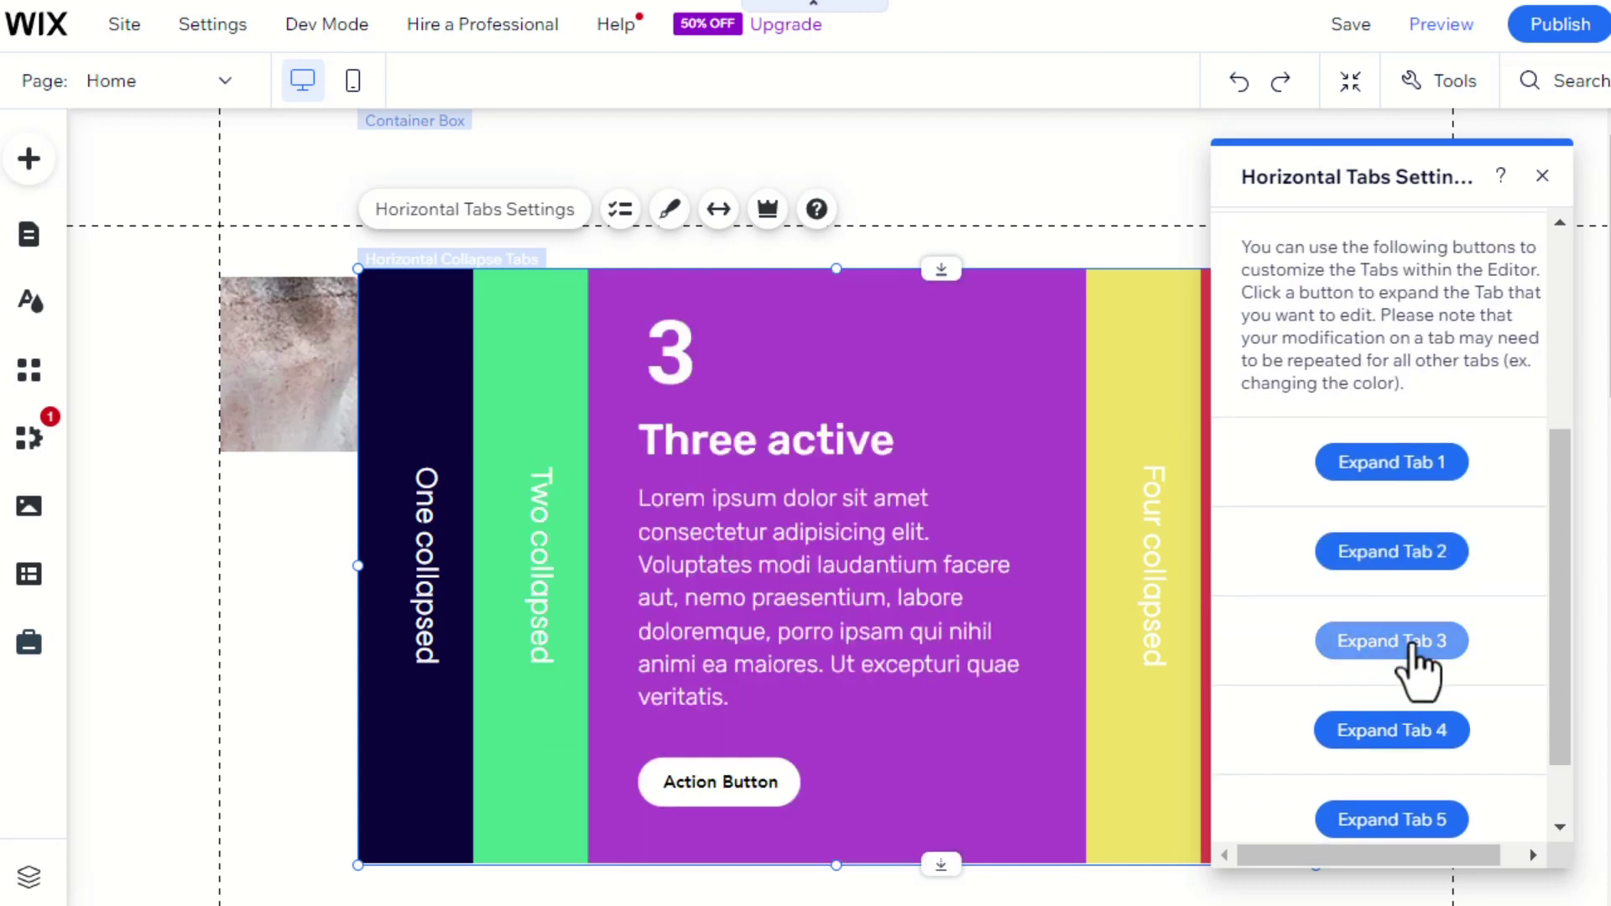
left_click(1403, 737)
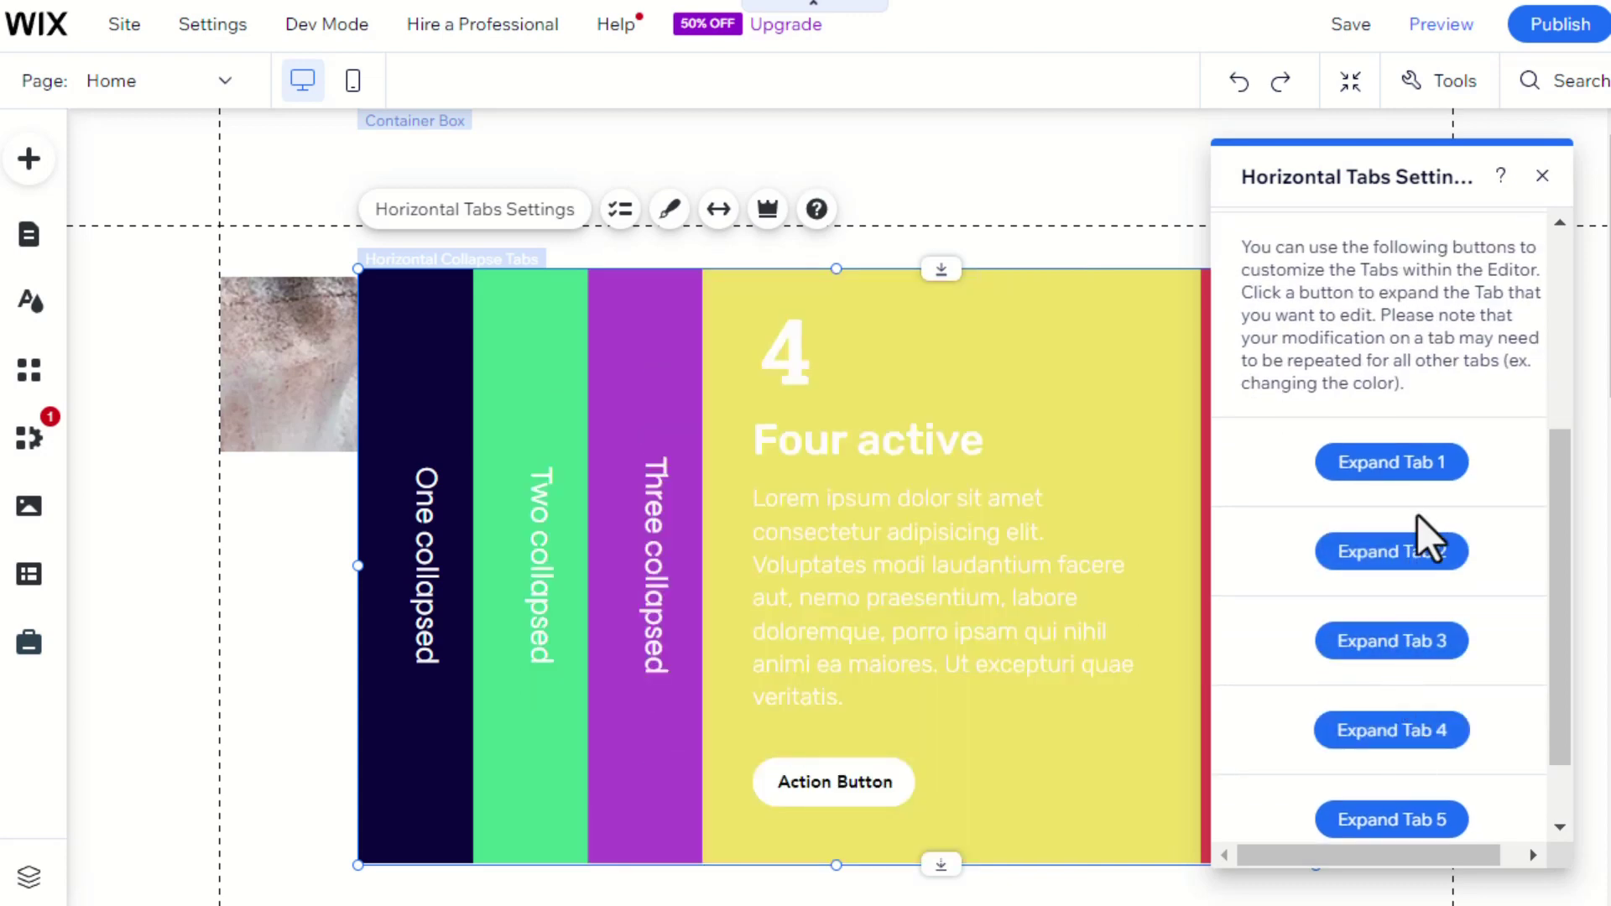
left_click(1425, 461)
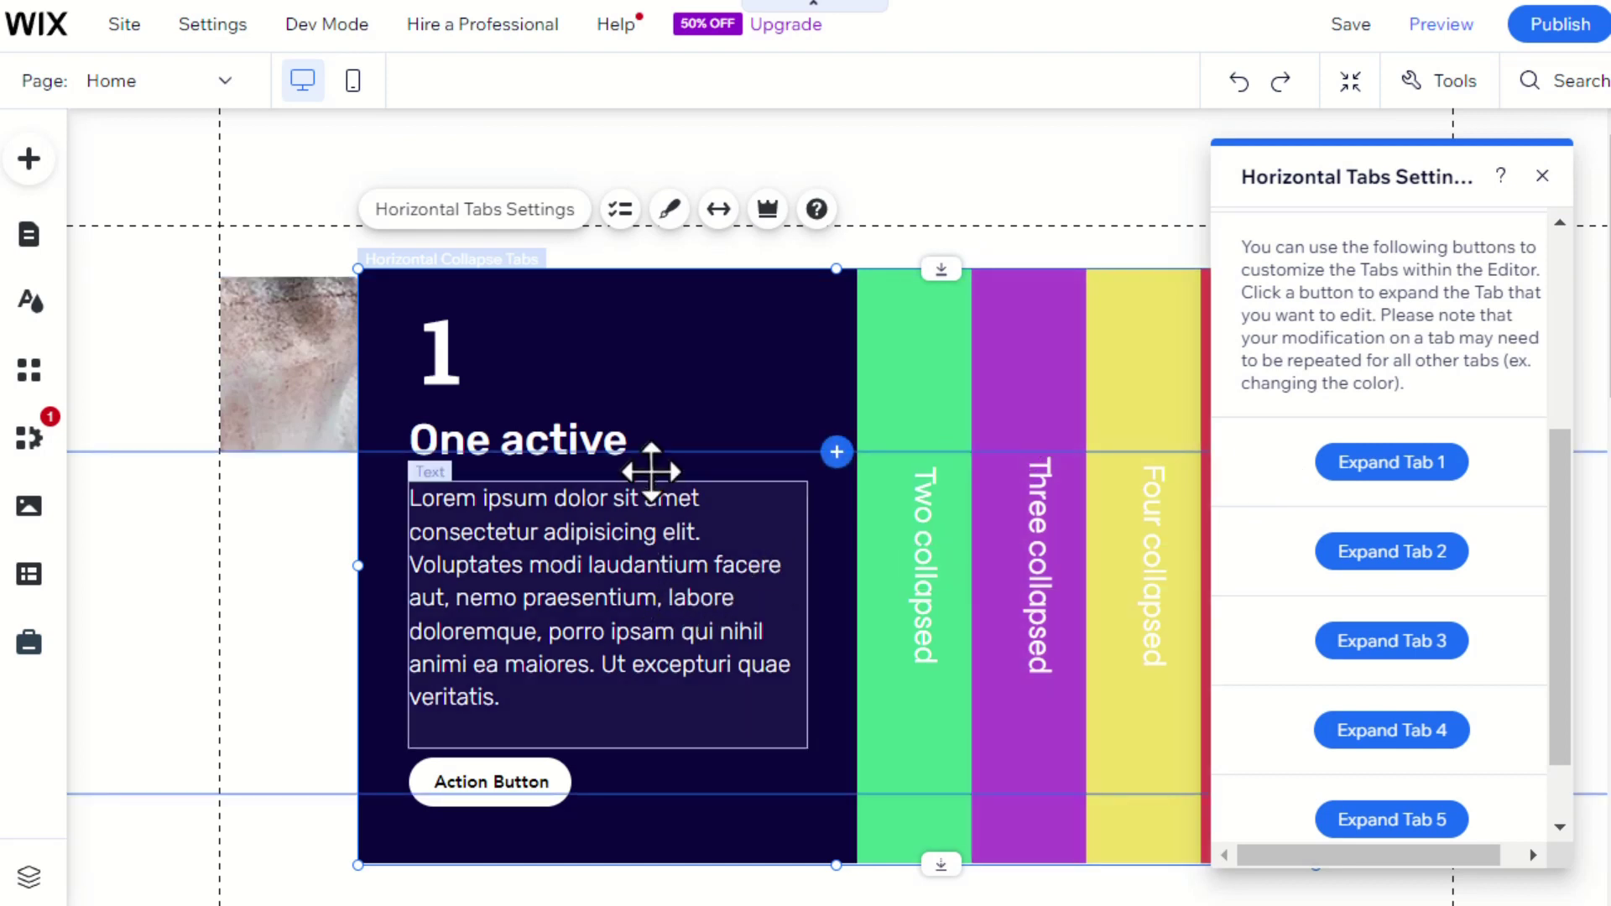
- Check tab one's Action Button link options, leaving the button without a link
left_click(502, 768)
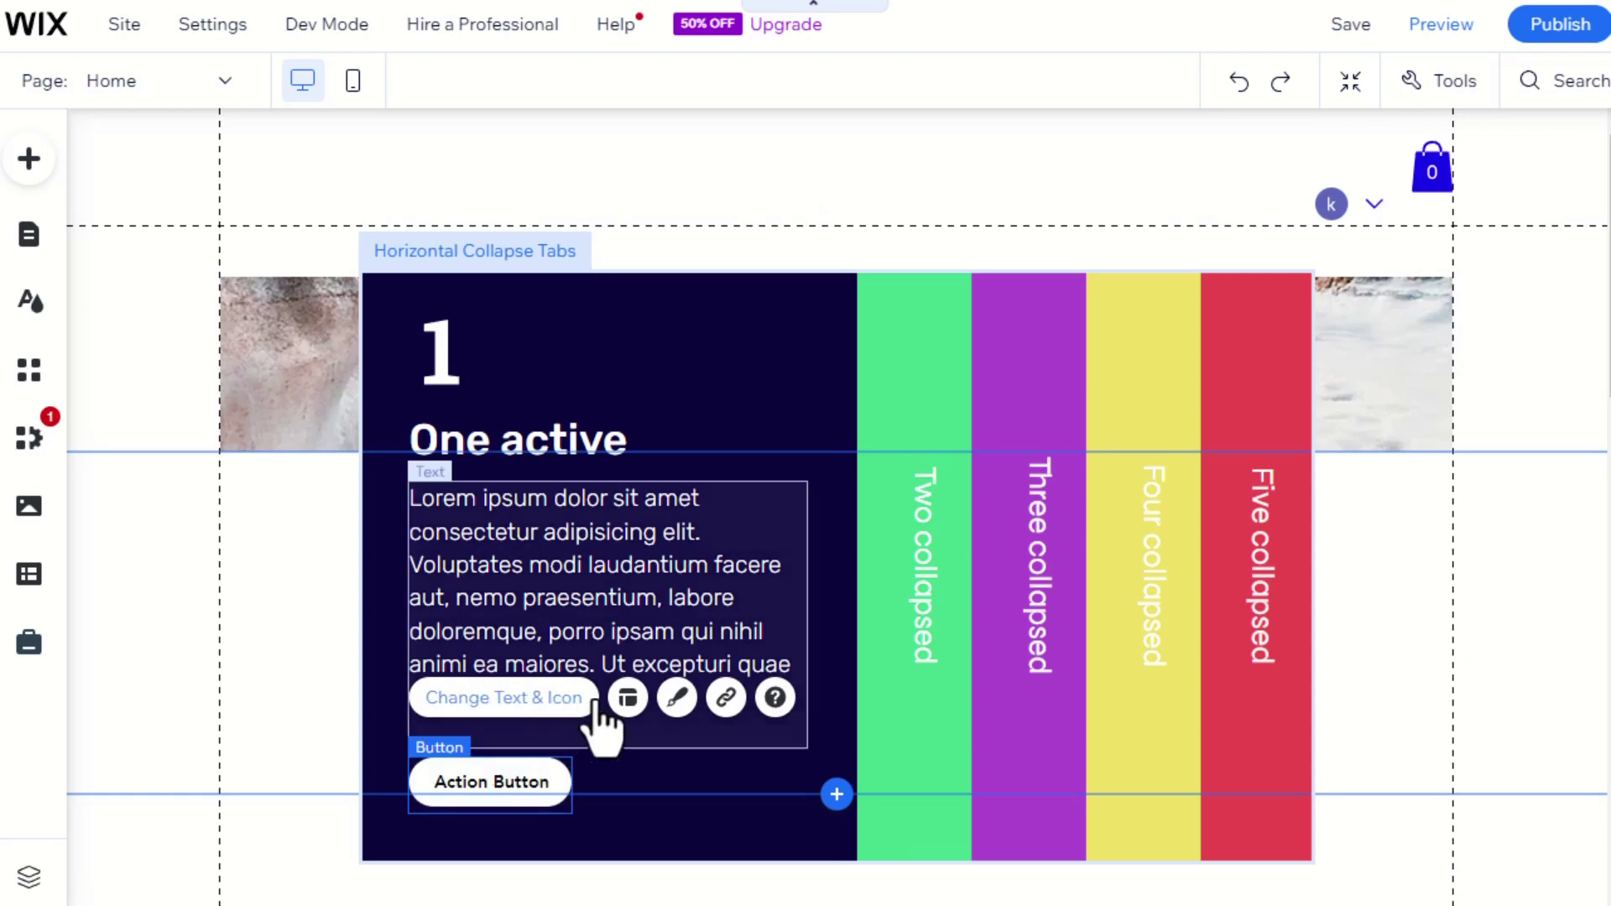
left_click(727, 700)
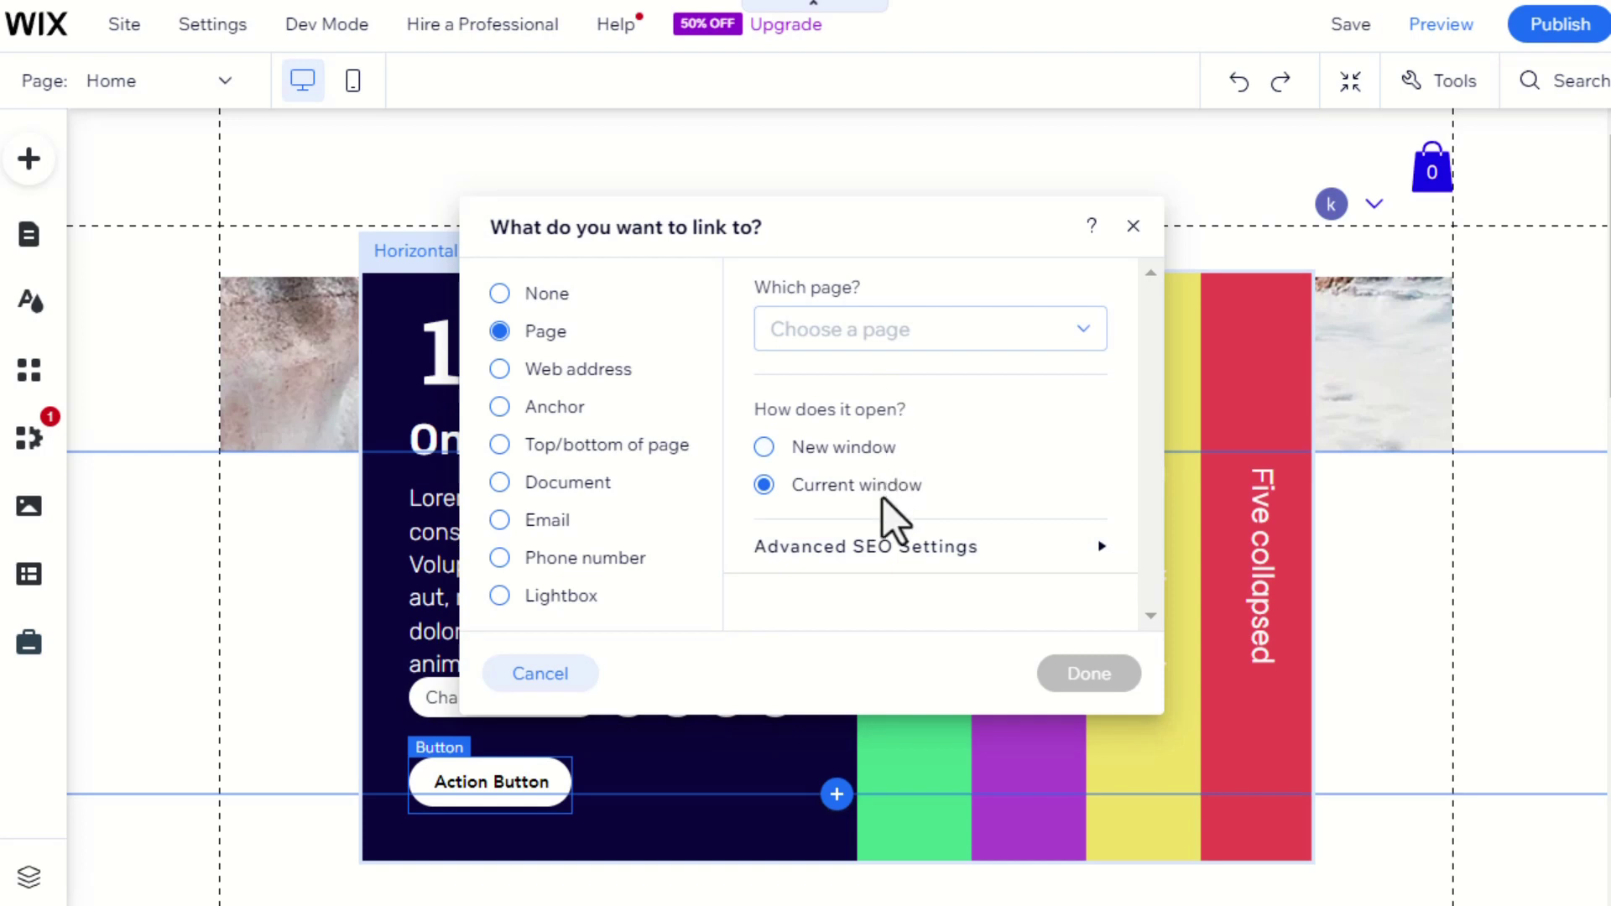
left_click(1133, 228)
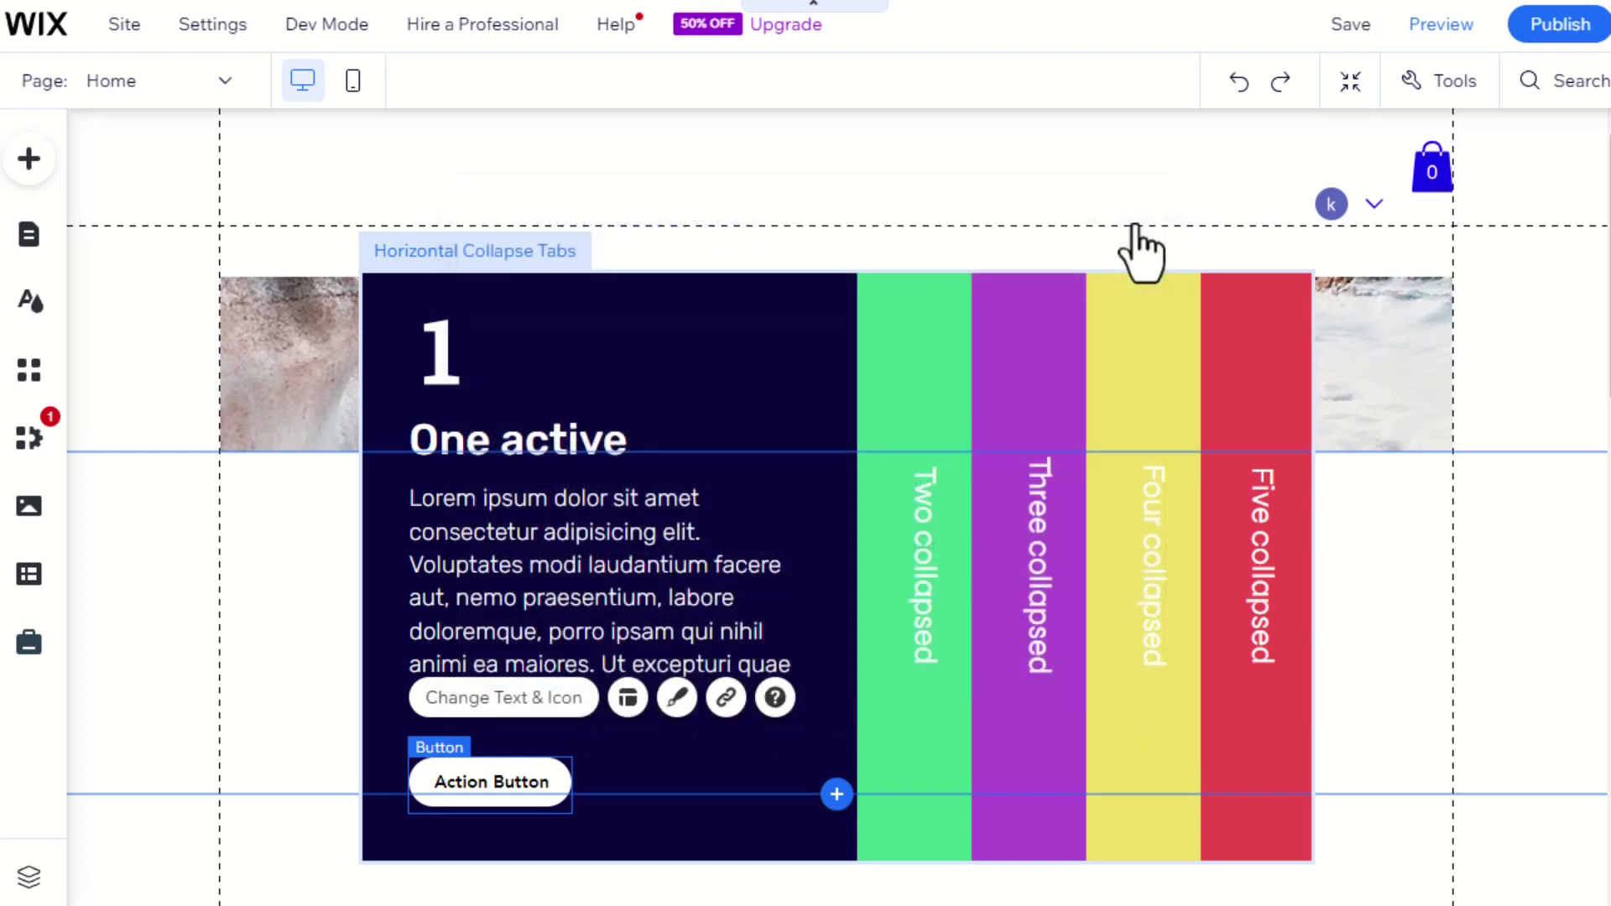
- Apply the blue themed box design to the green Two collapsed container
left_click(715, 352)
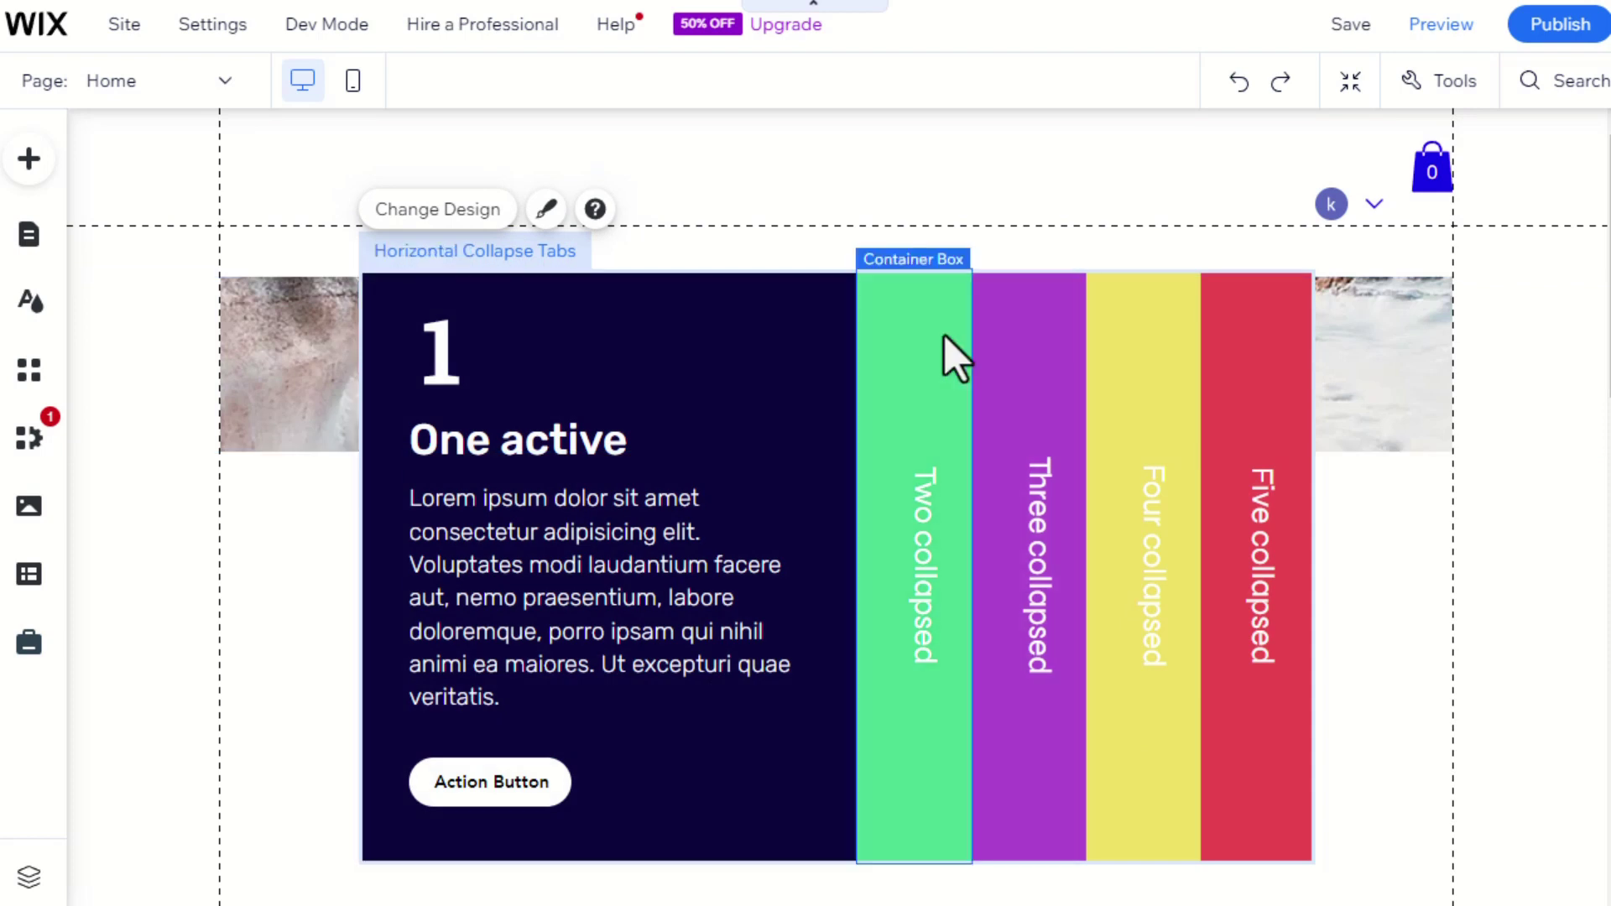
left_click(944, 335)
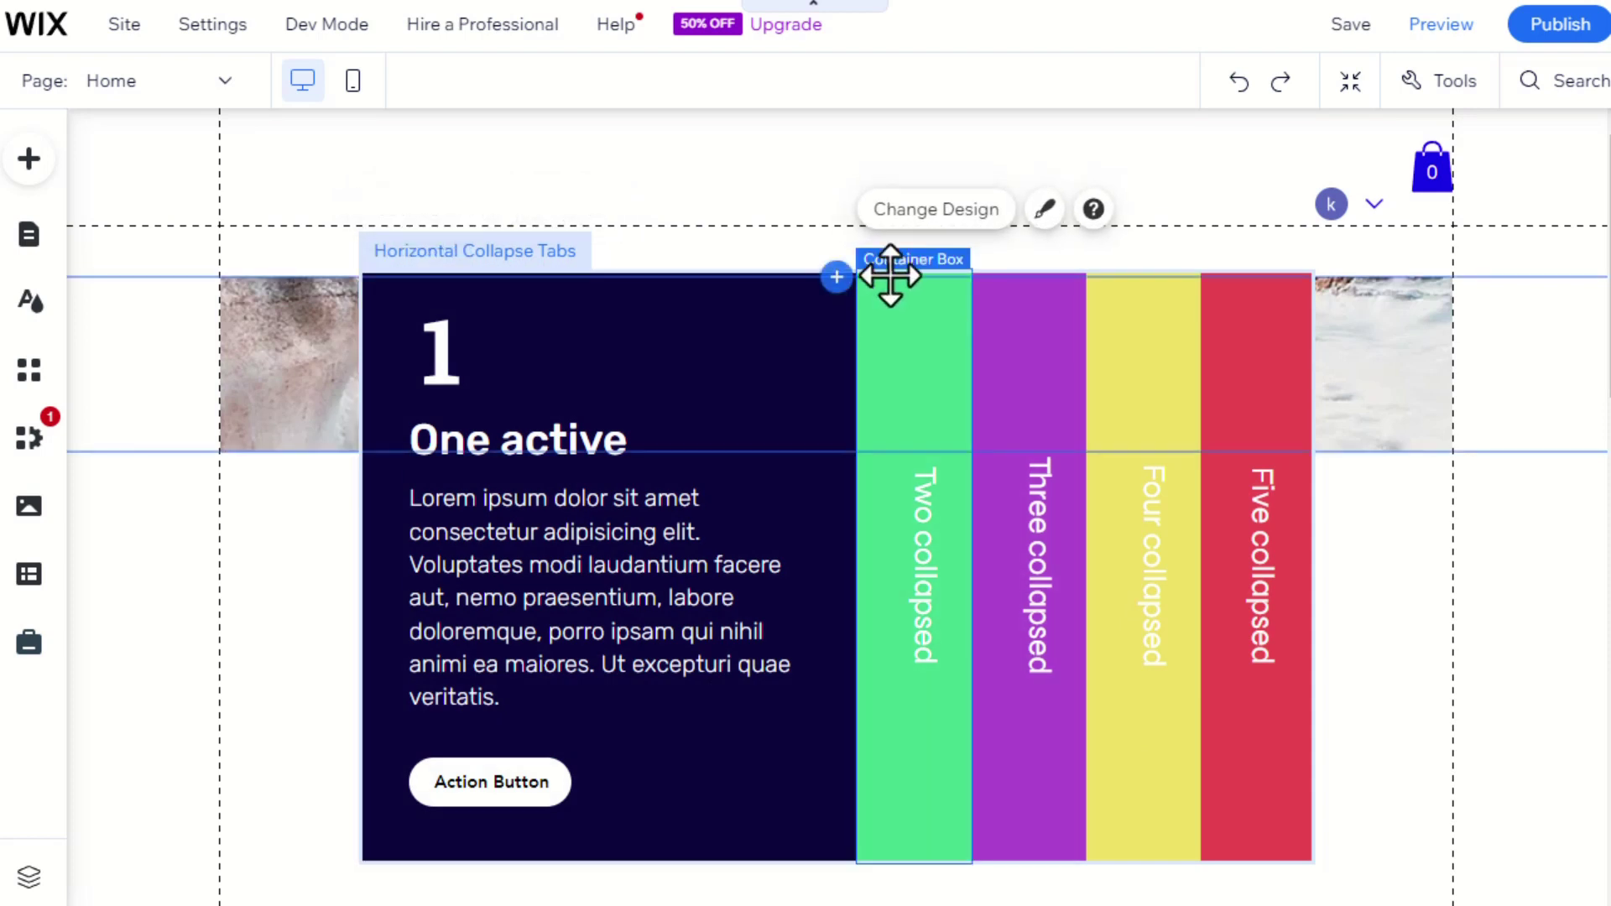
left_click(987, 217)
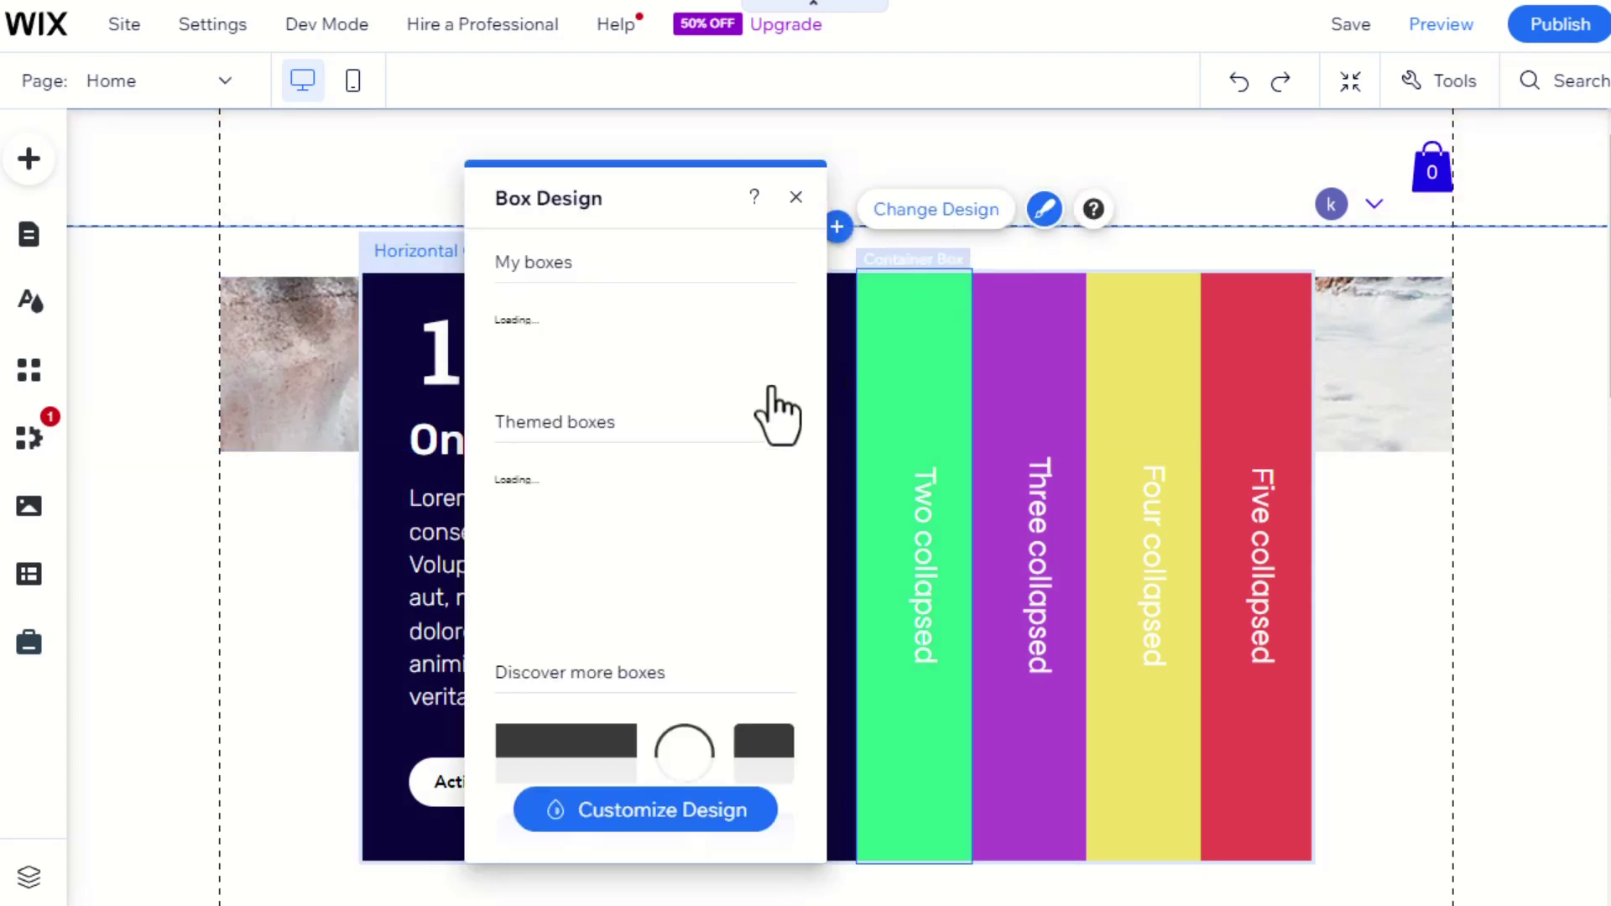
scroll(699, 503, "down", 2)
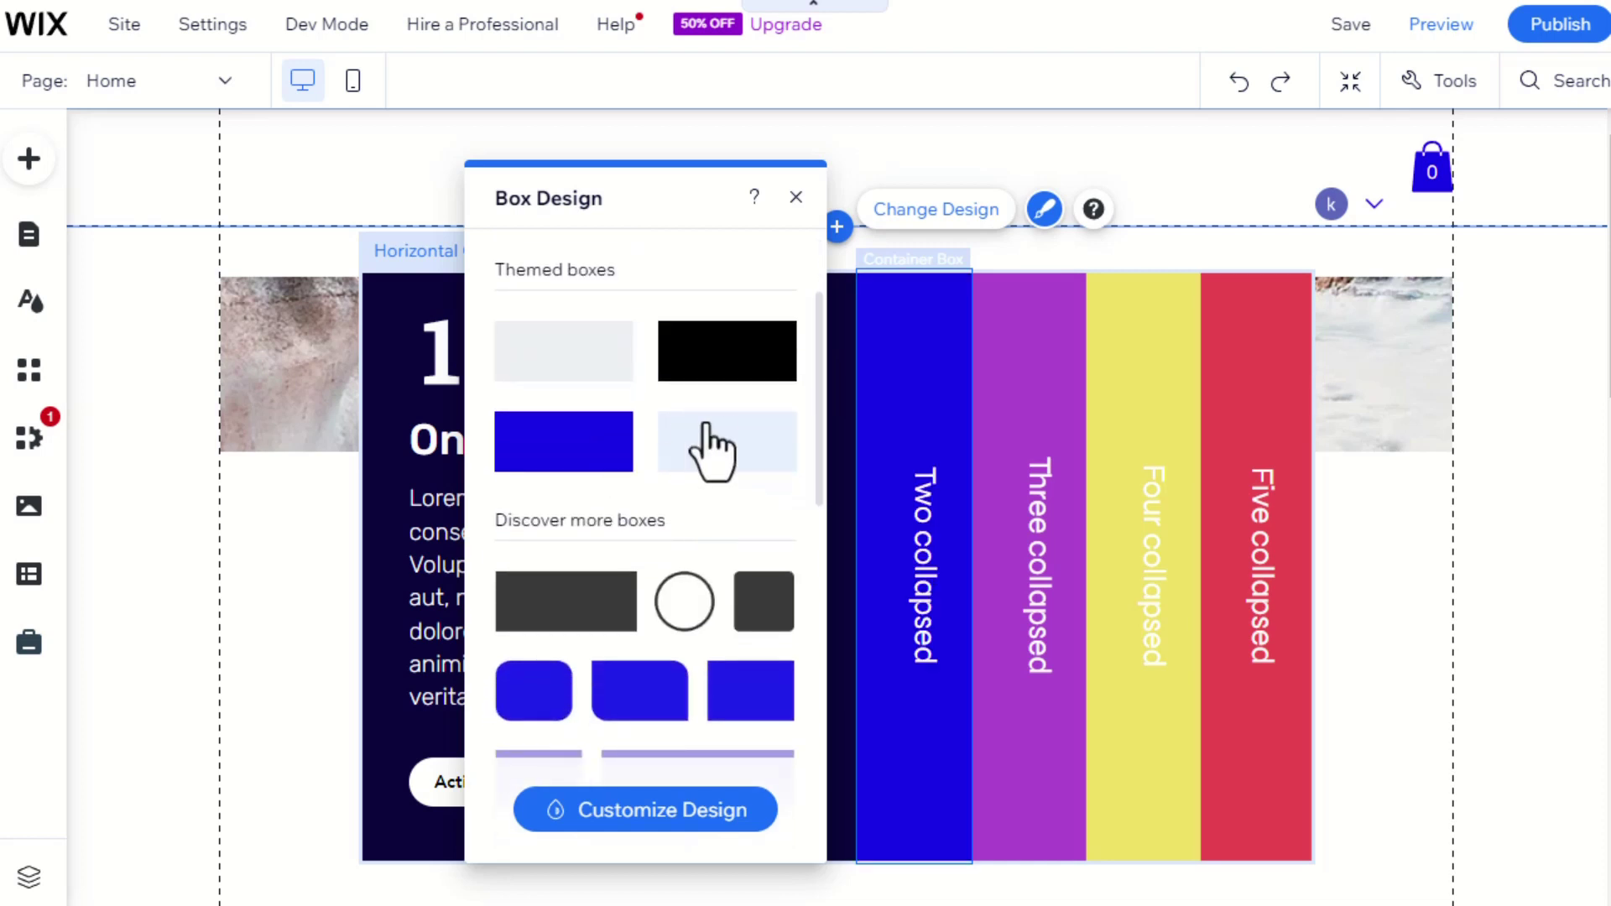
left_click(602, 466)
left_click(795, 199)
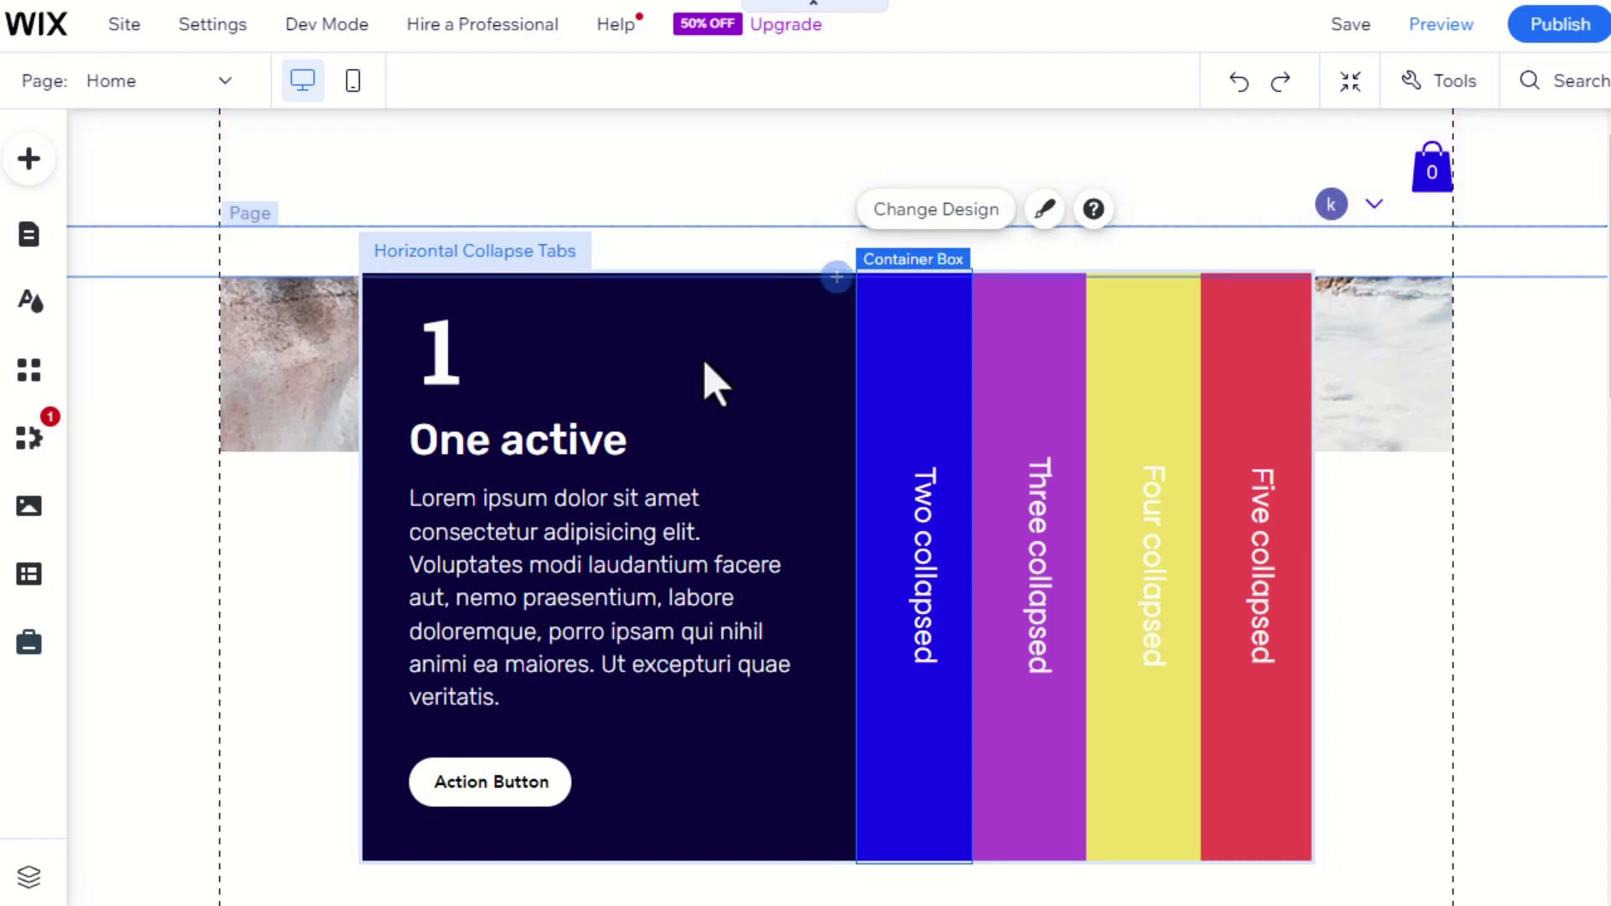
- Add ^__^ to tab one's paragraph and set it to Rubik Light at 19 px
double_click(573, 576)
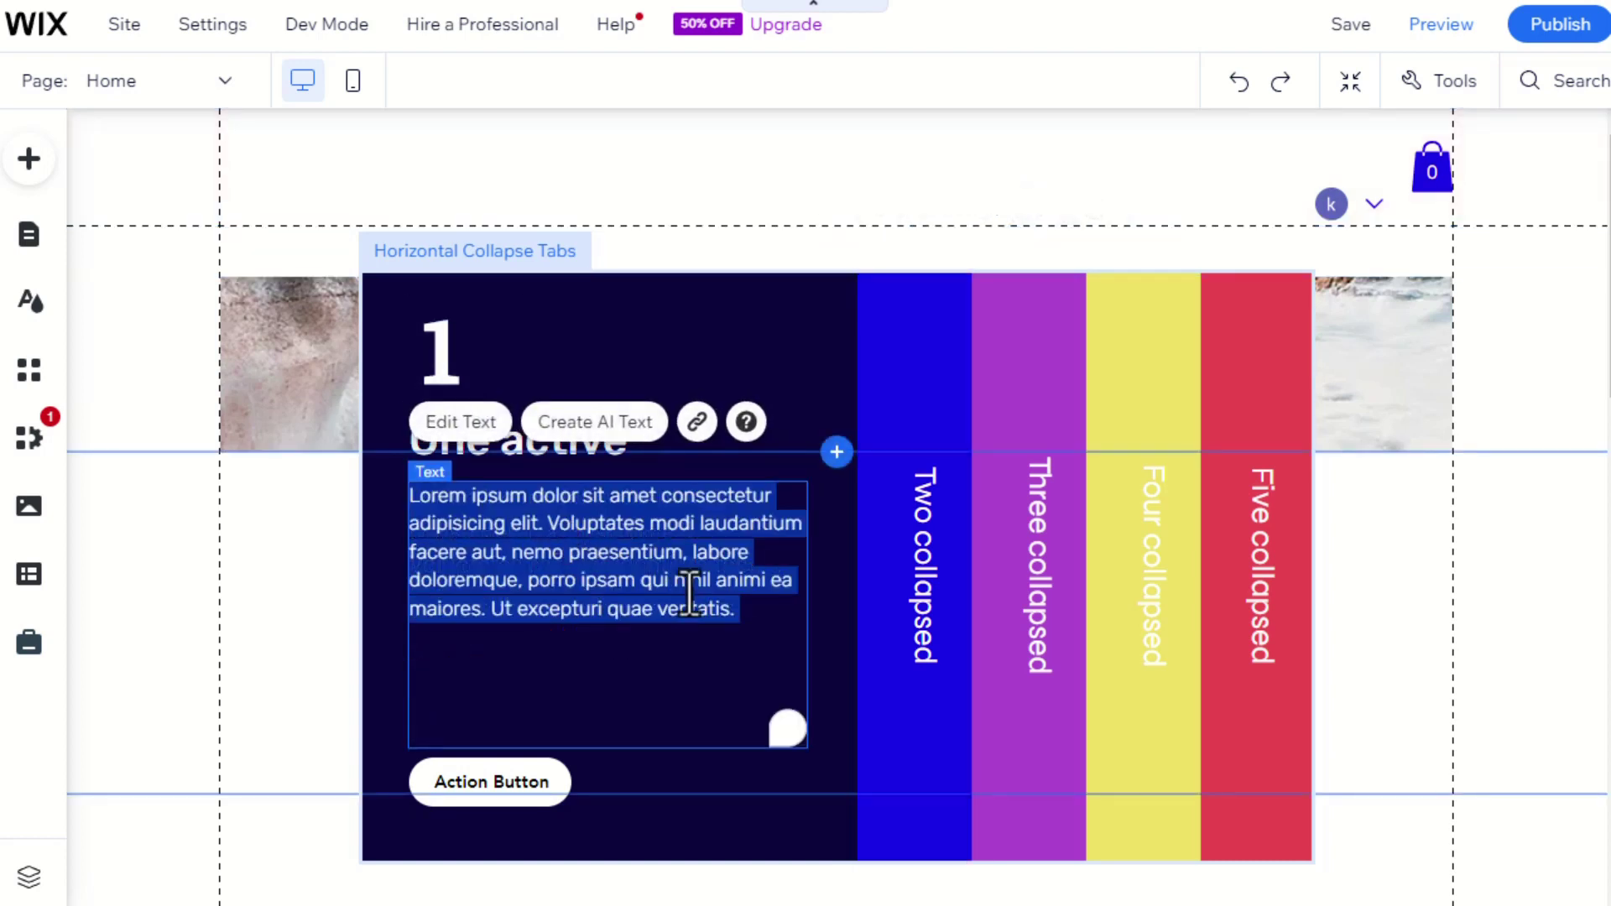
left_click(760, 633)
type("^__^")
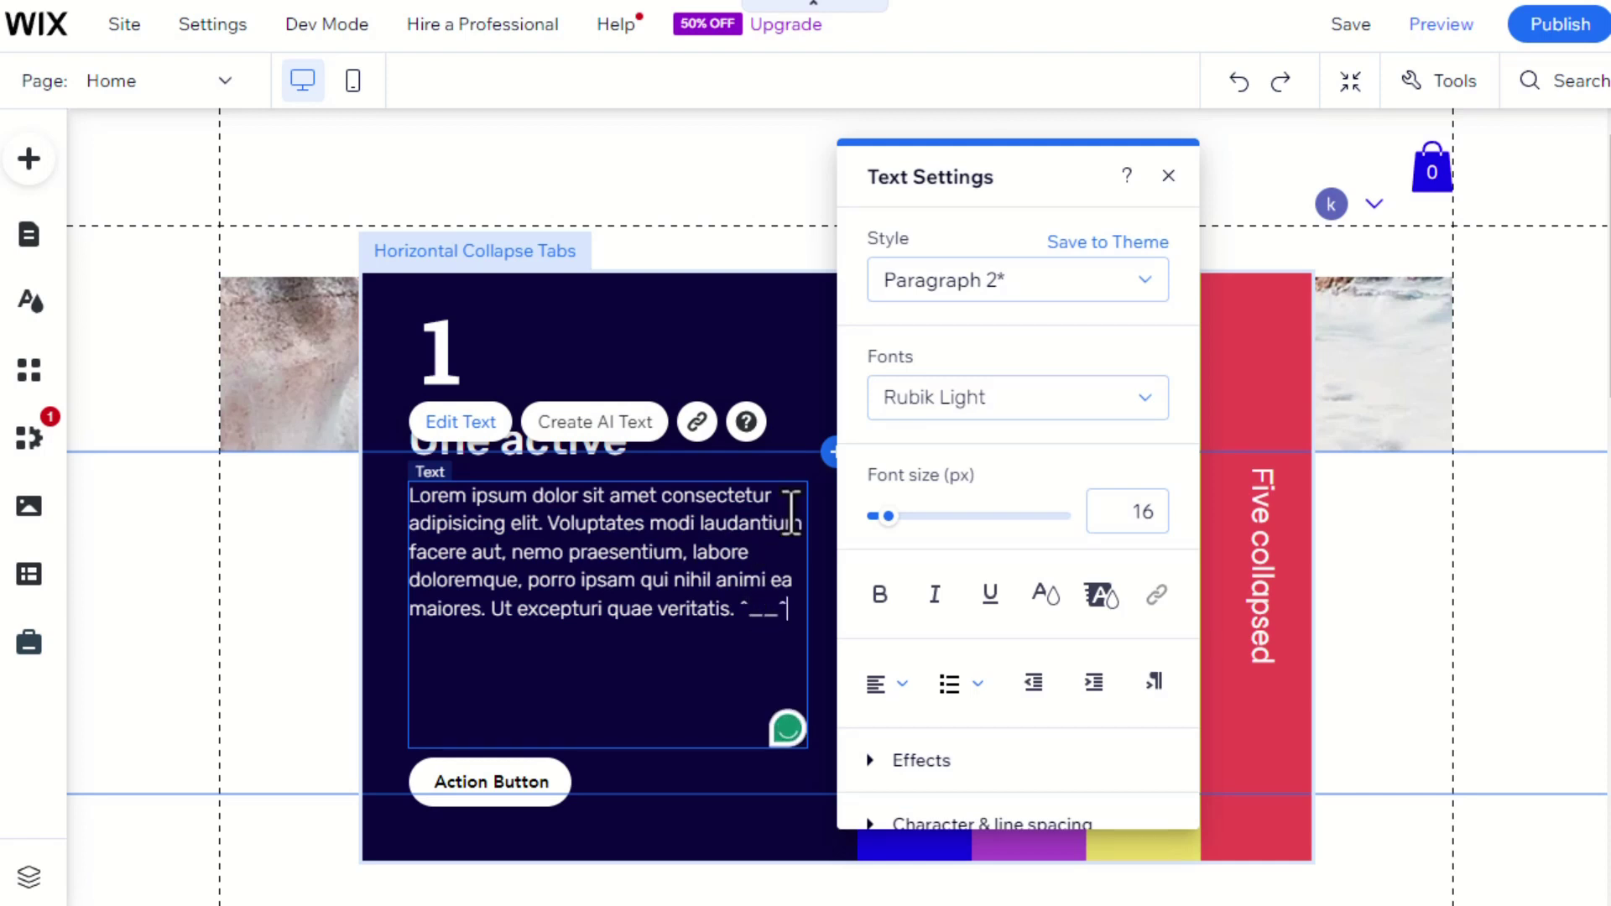
left_click(1022, 287)
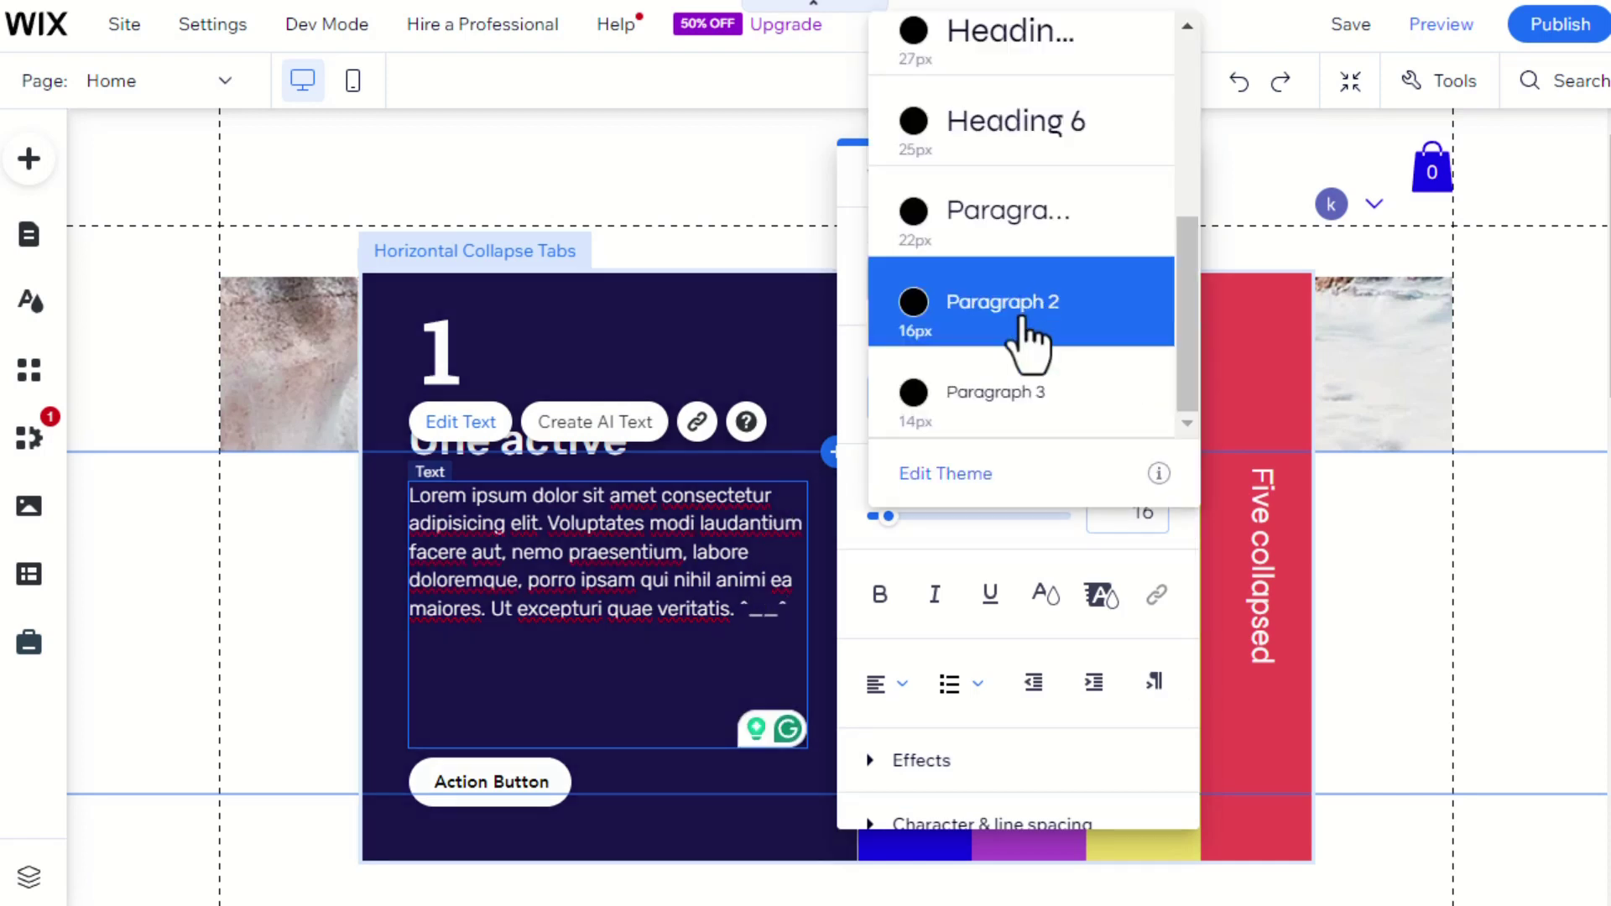
scroll(1001, 400, "up", 2)
scroll(1004, 402, "up", 2)
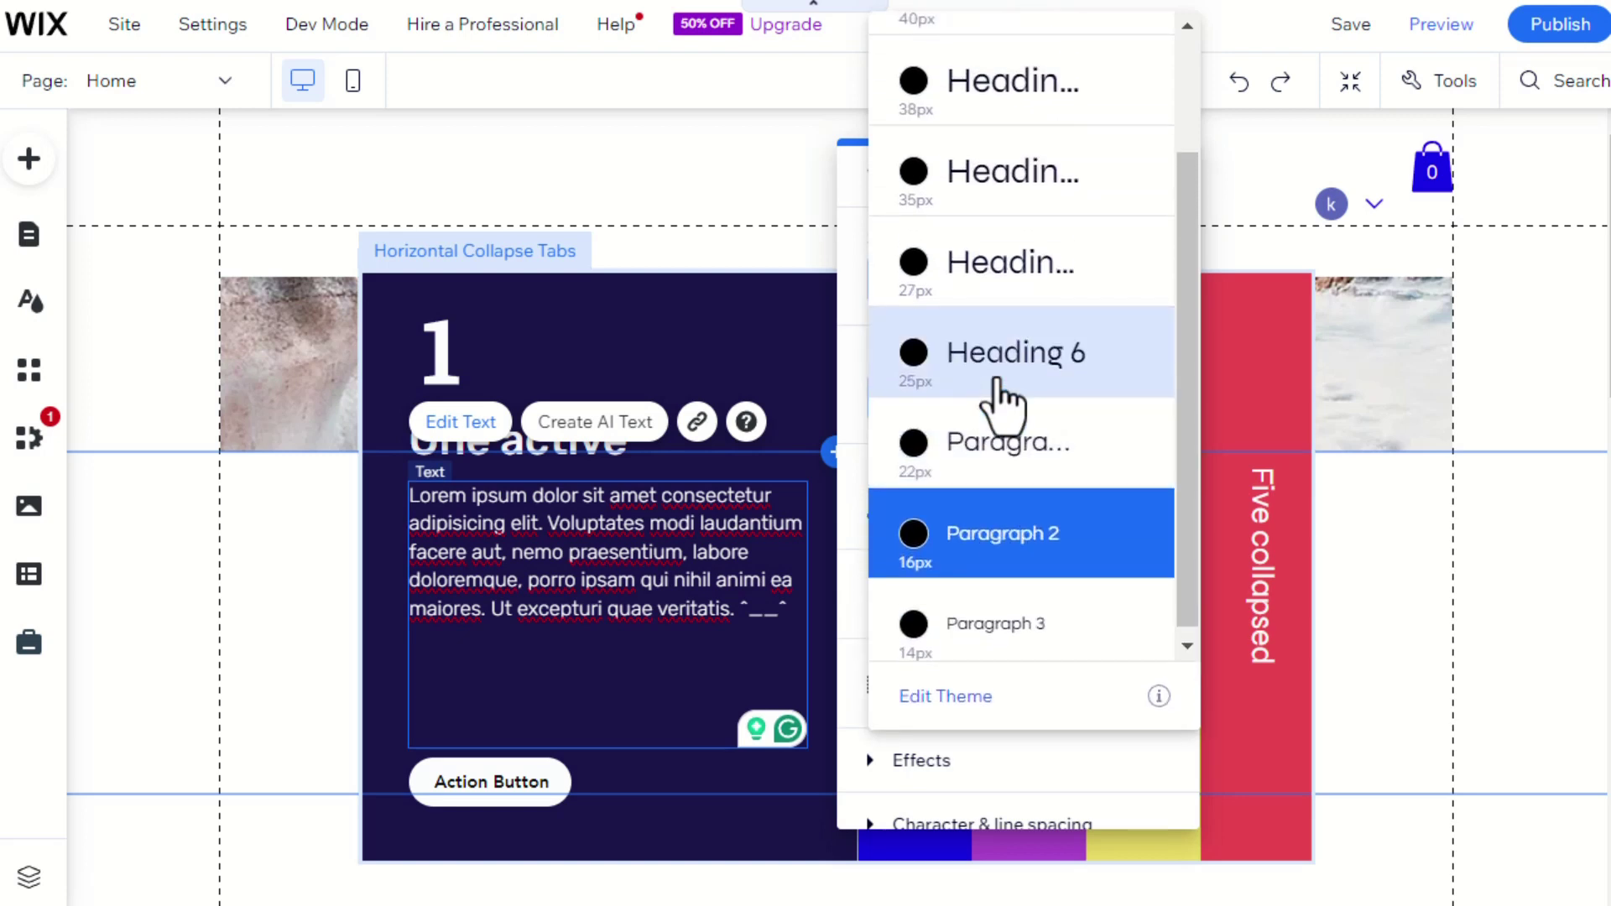
scroll(1026, 366, "up", 2)
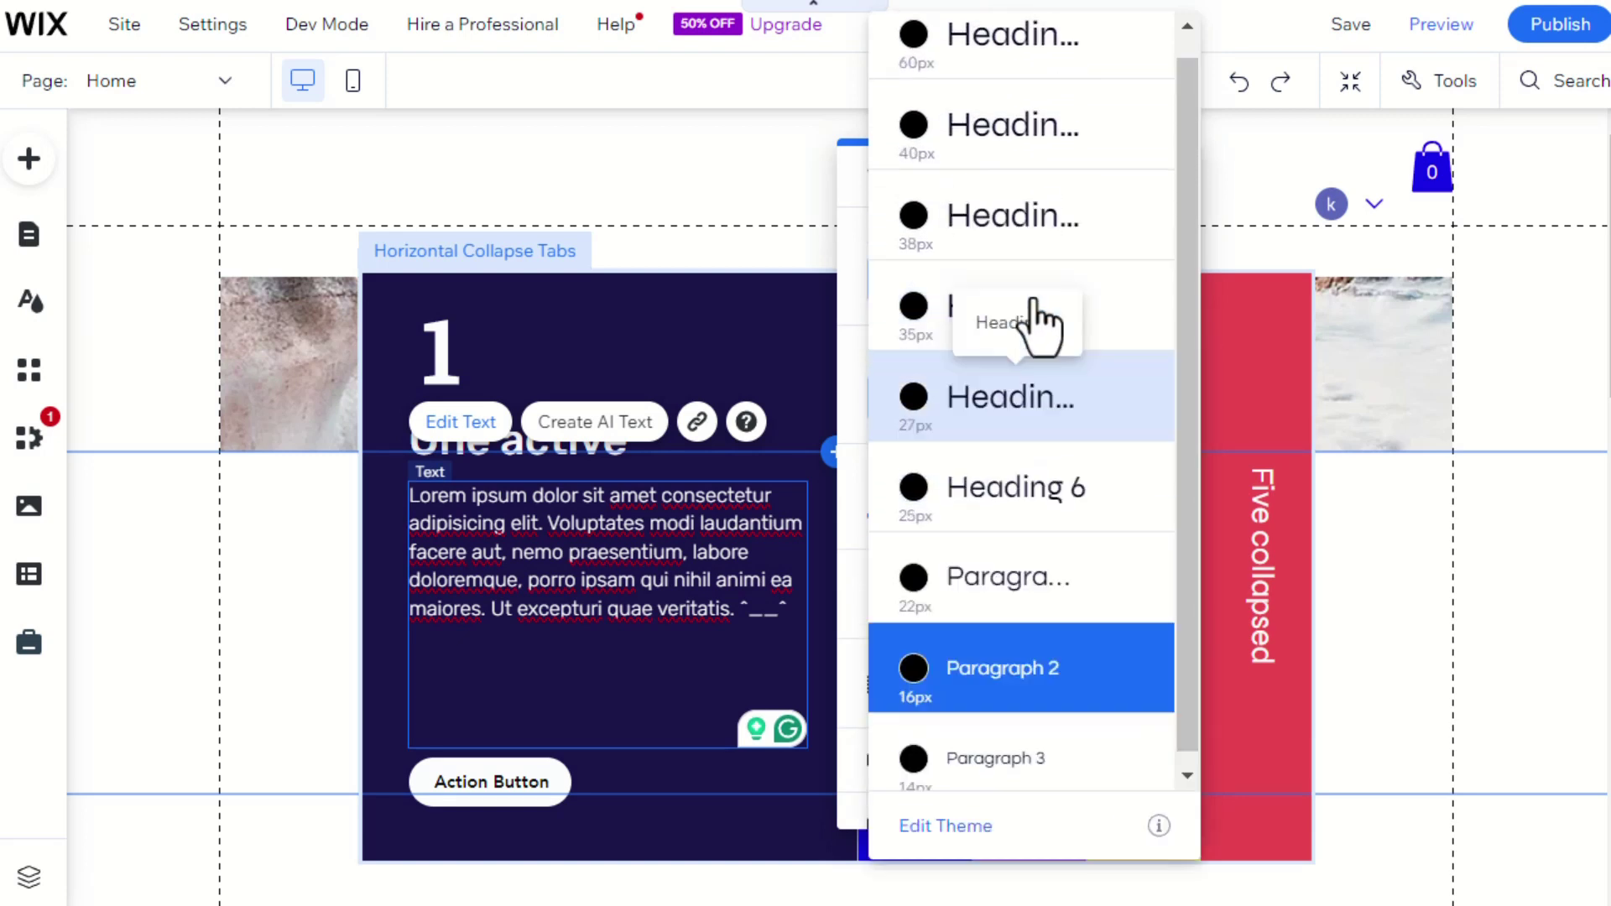
left_click(853, 555)
left_click(987, 400)
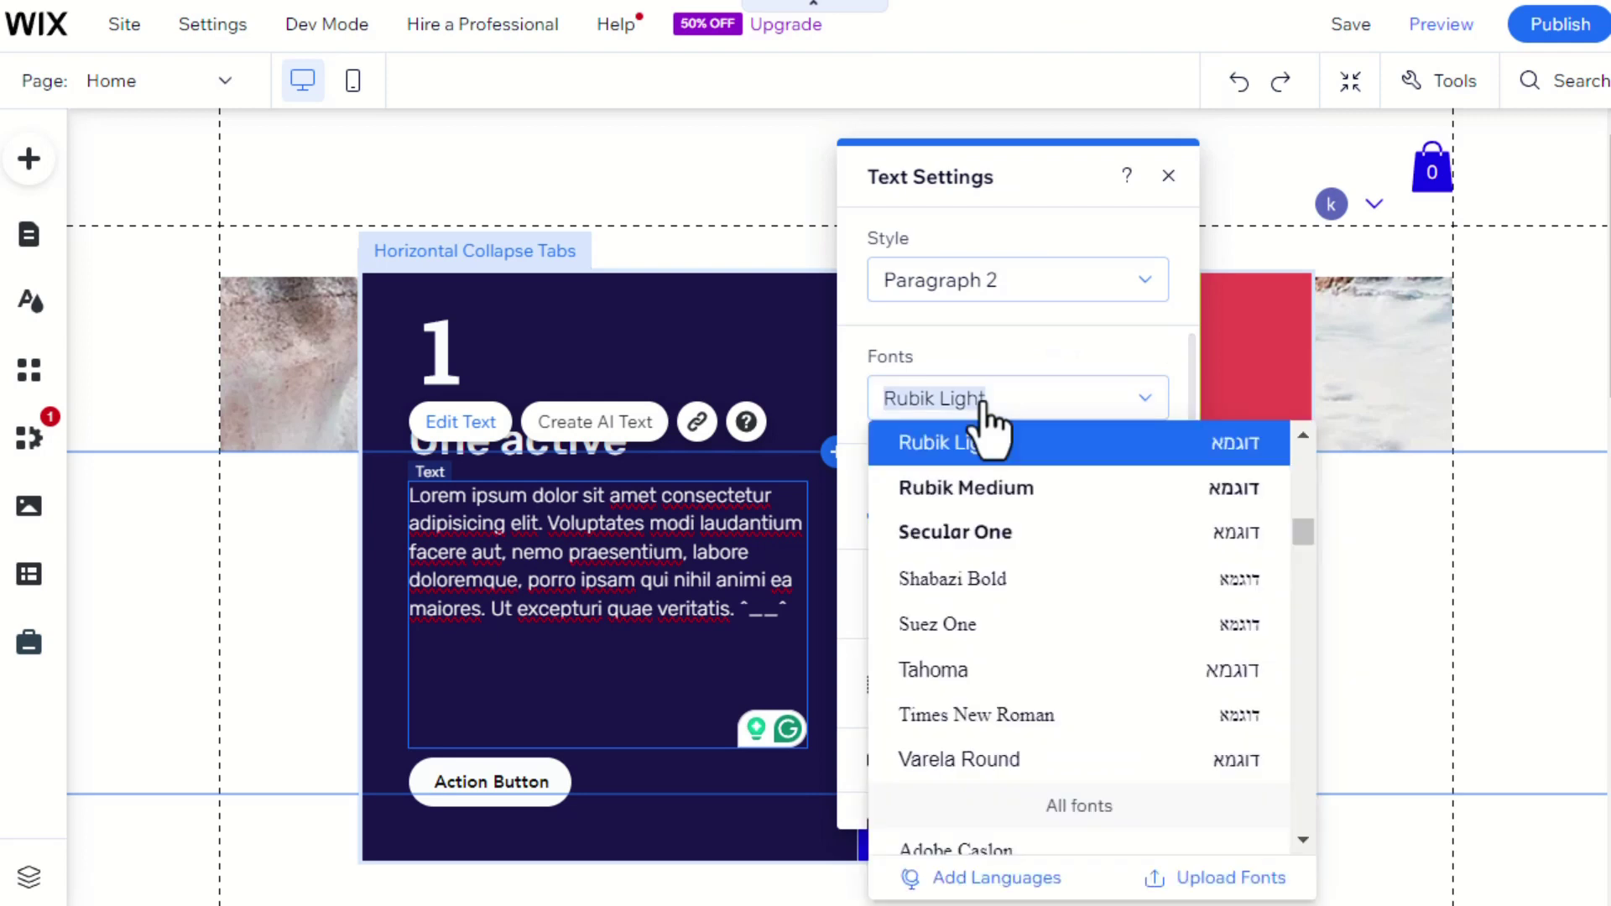
left_click(990, 406)
scroll(953, 476, "down", 1)
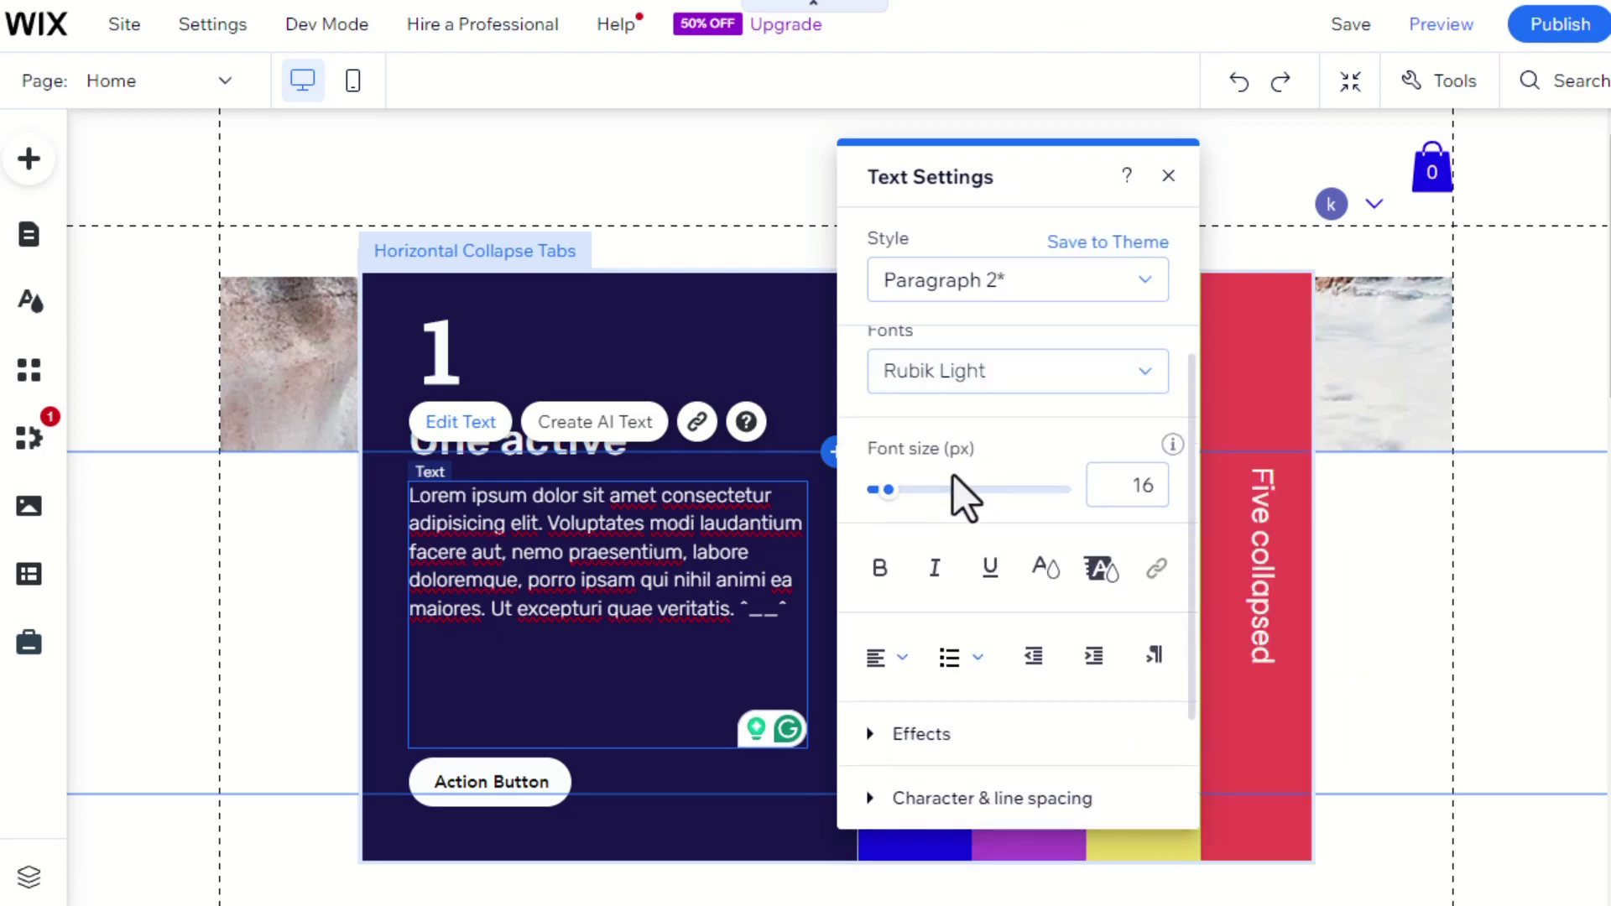
mouse_move(889, 490)
left_mouse_down()
mouse_move(927, 490)
mouse_move(886, 497)
left_mouse_up()
scroll(922, 514, "down", 1)
scroll(921, 513, "down", 1)
scroll(921, 513, "down", 1)
scroll(921, 513, "up", 3)
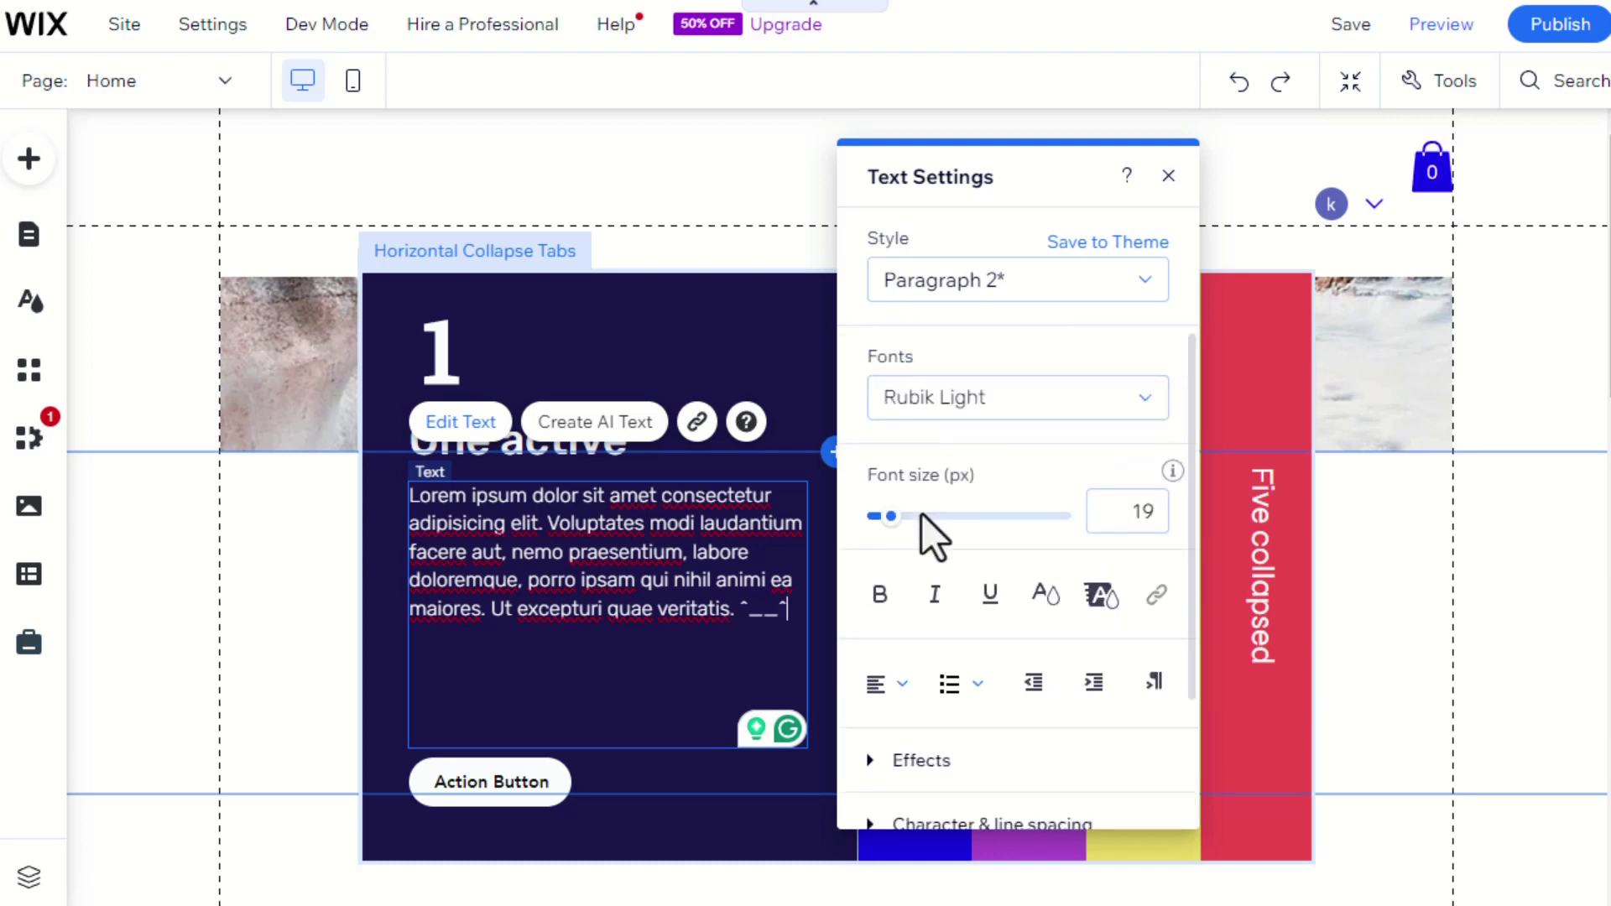
left_click(1167, 177)
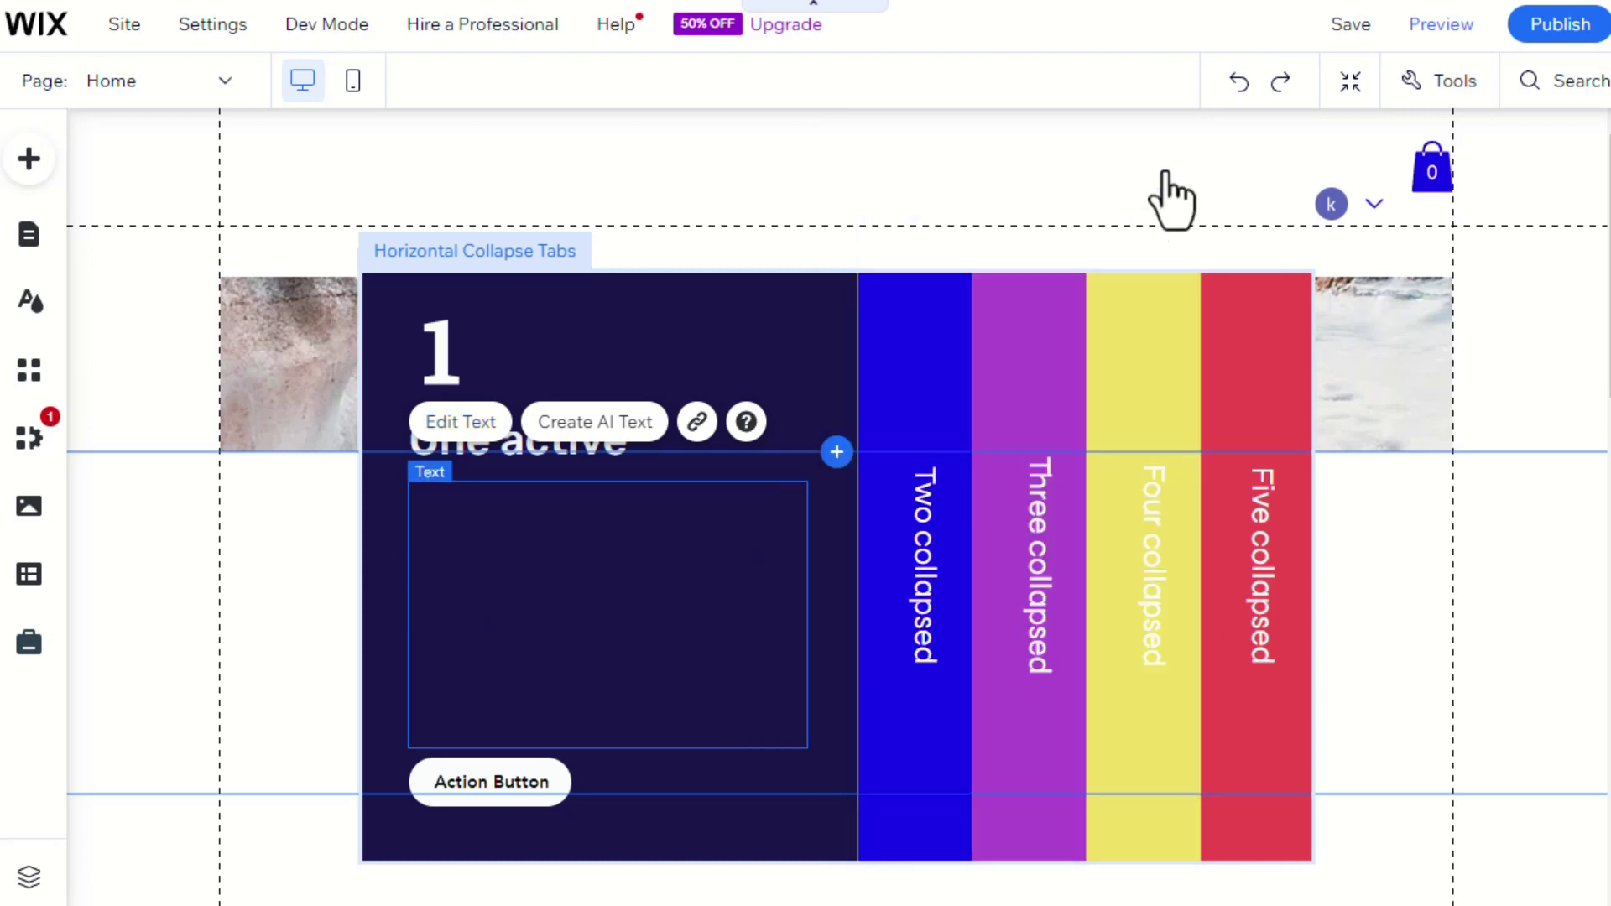
- Select the Horizontal Collapse Tabs widget and use Expand Tab 3 in its Horizontal Tabs Settings
left_click(675, 299)
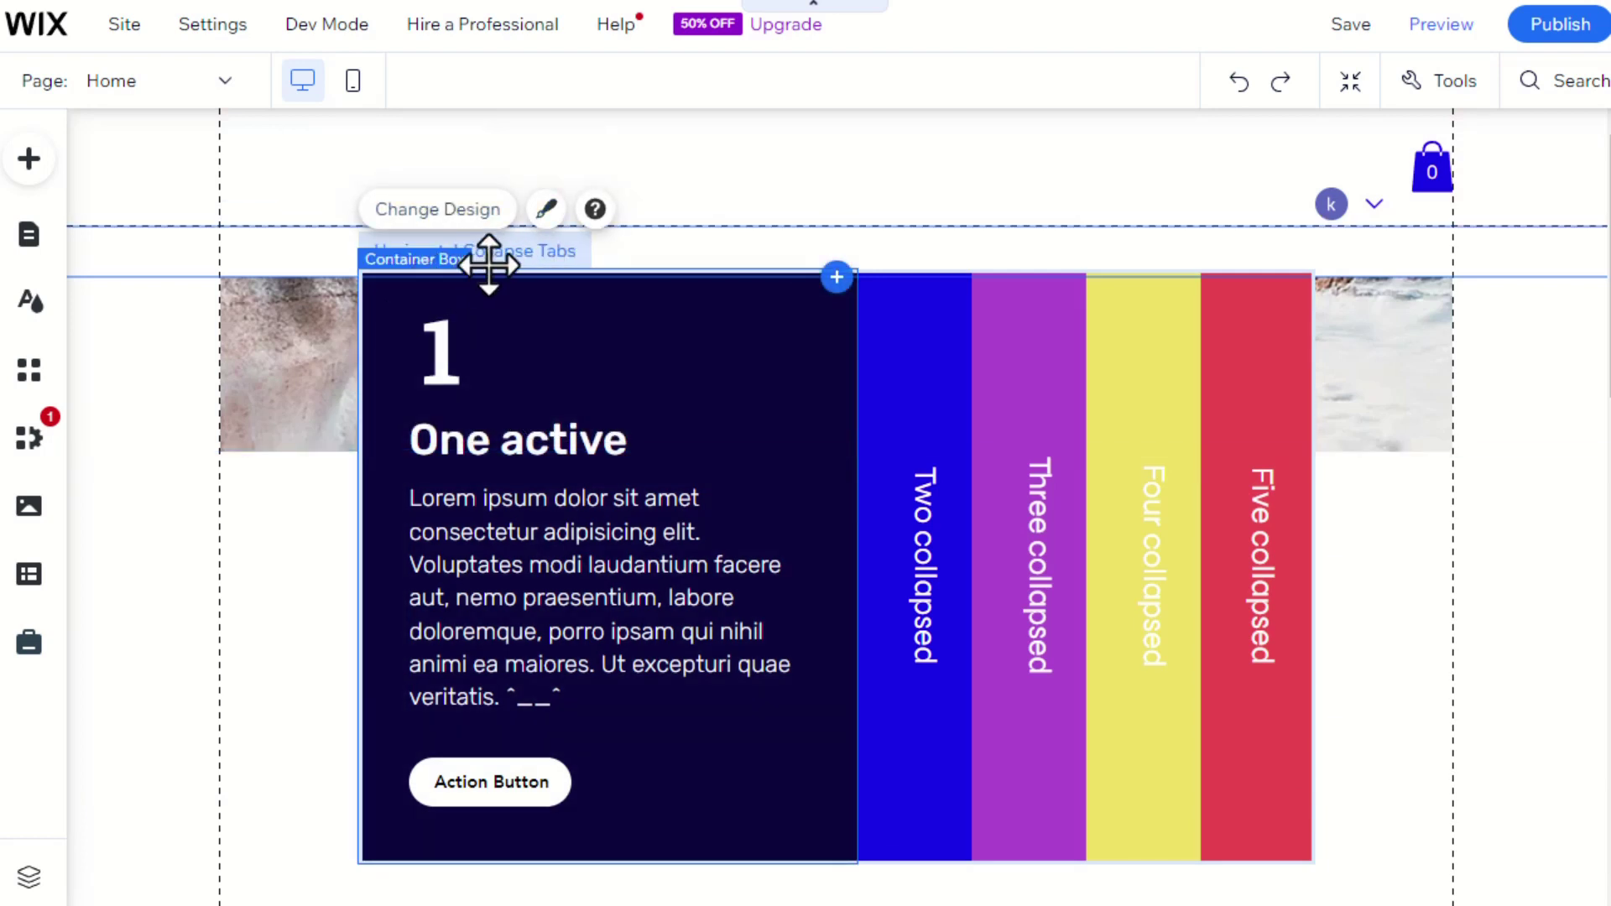
left_click(542, 251)
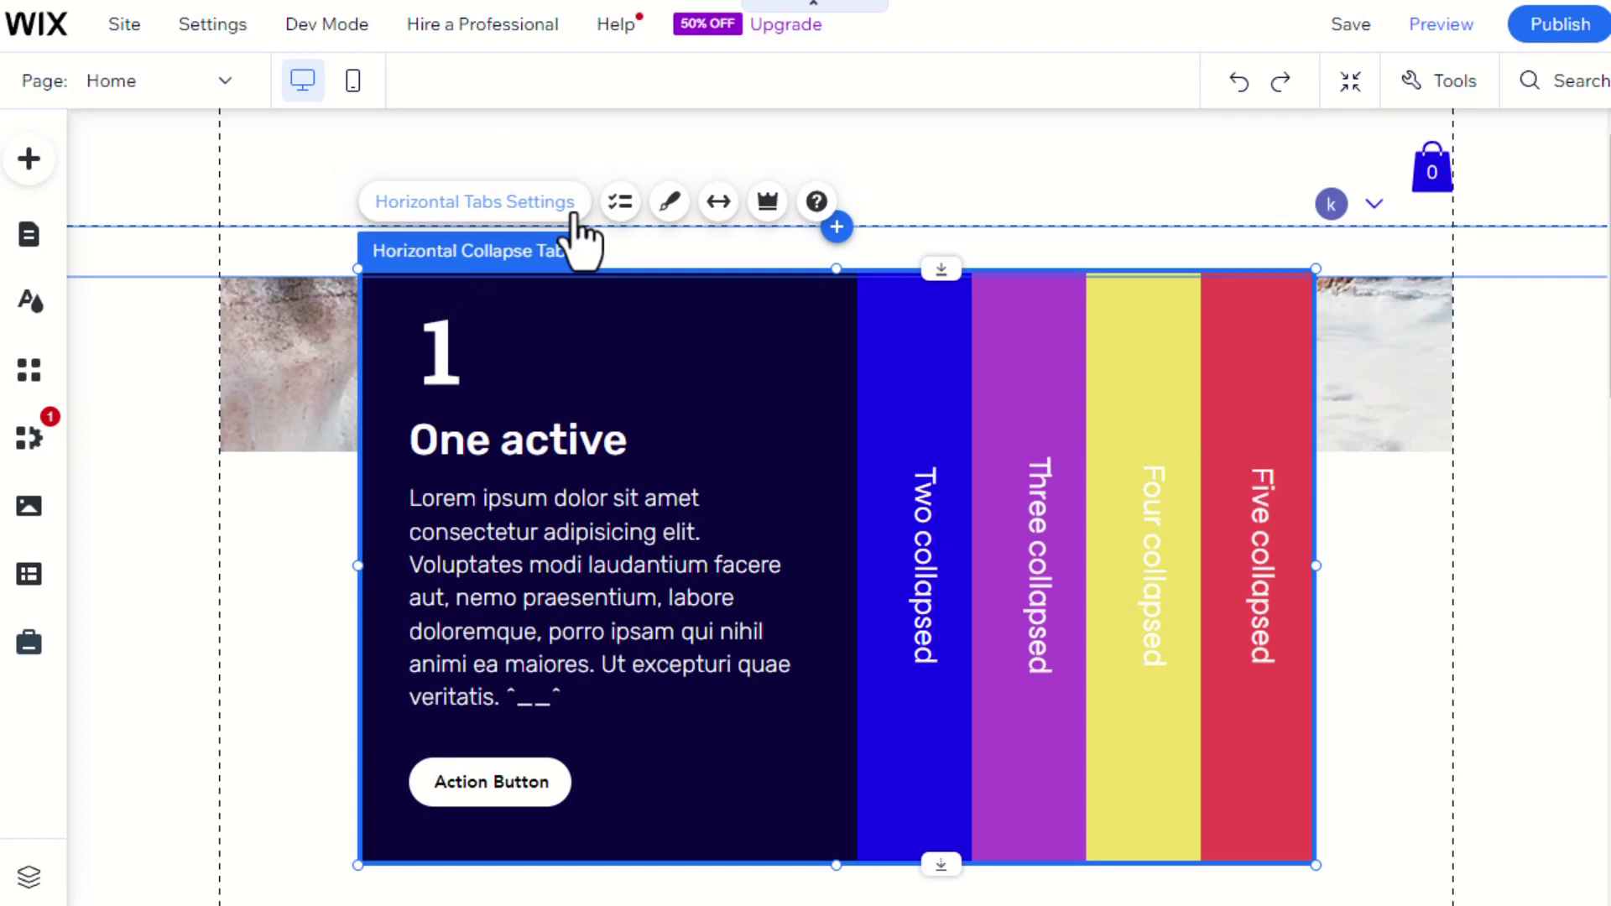
left_click(577, 211)
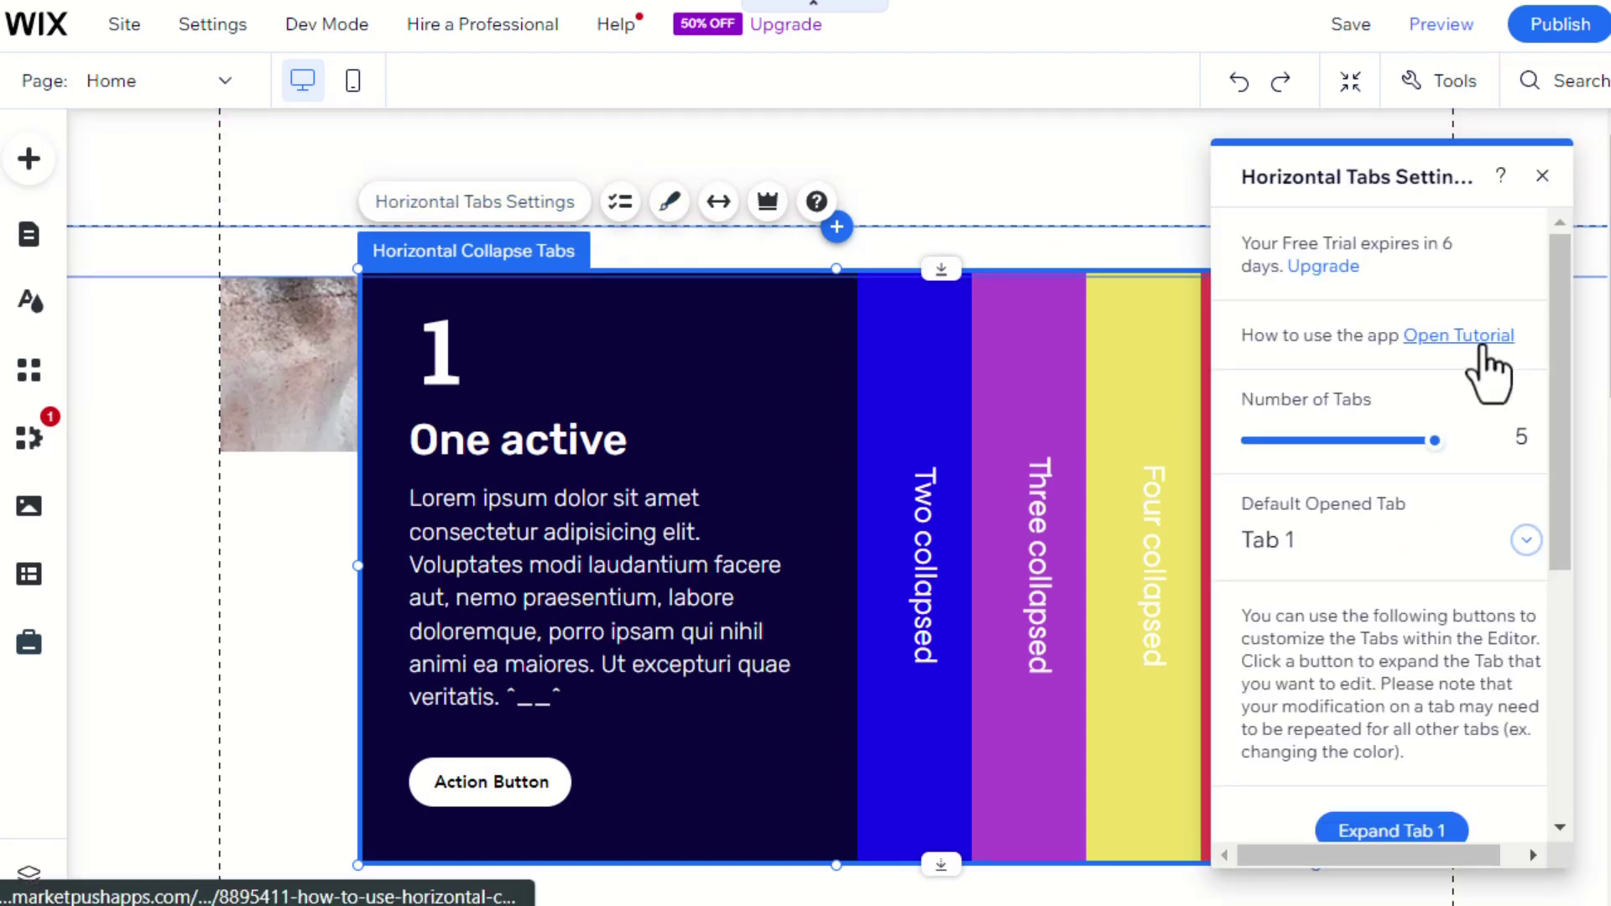
scroll(1491, 371, "down", 2)
scroll(1489, 370, "down", 1)
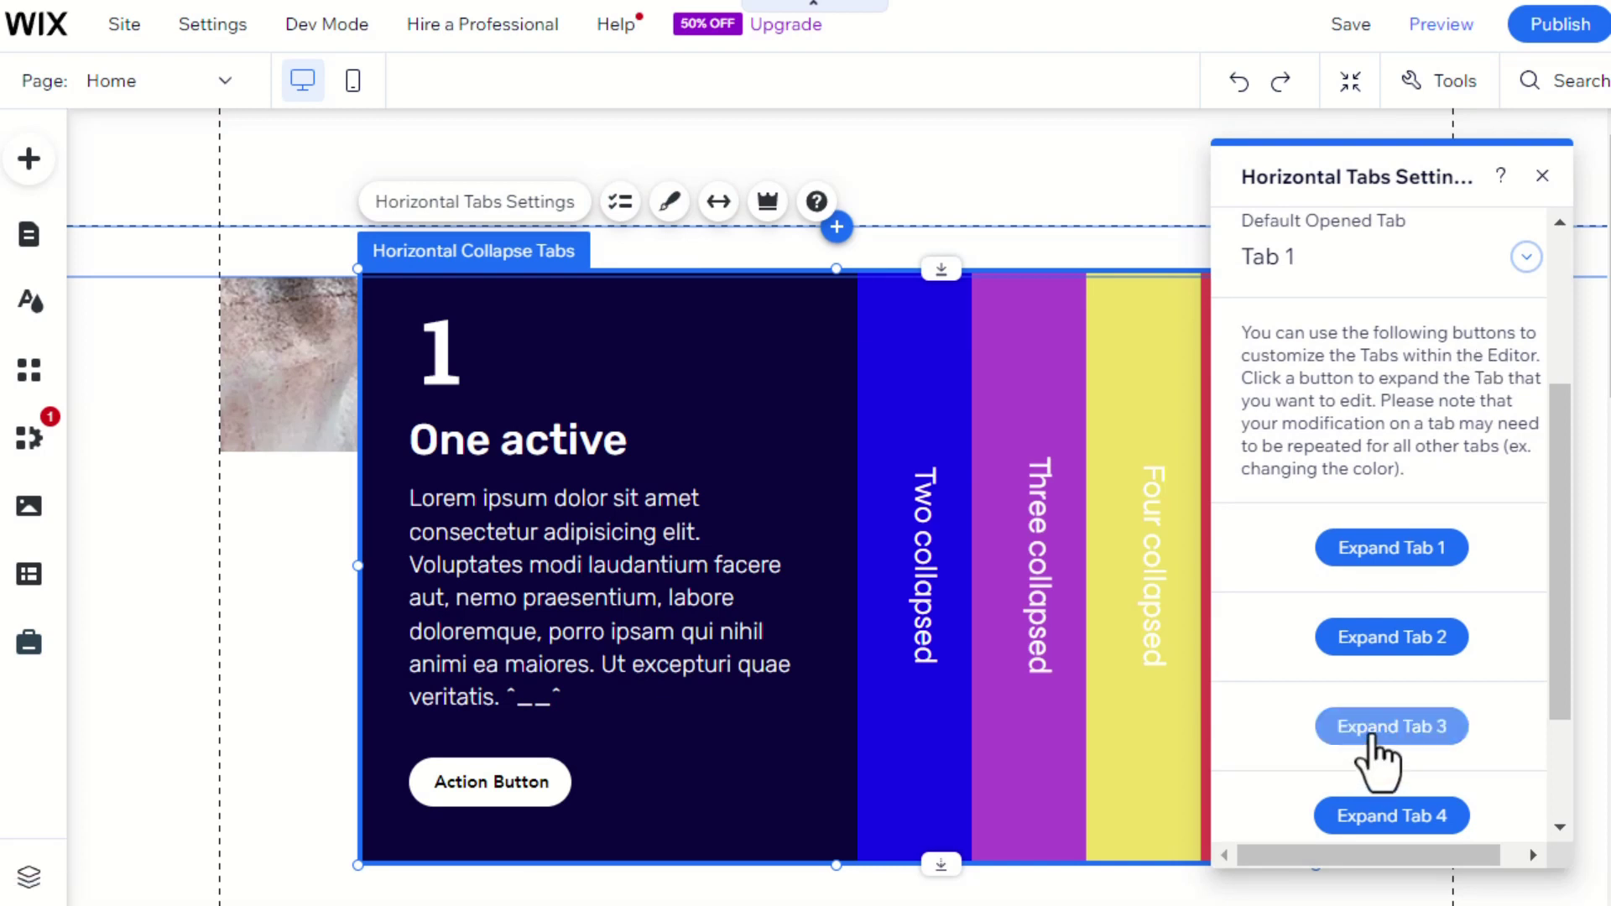
left_click(1379, 743)
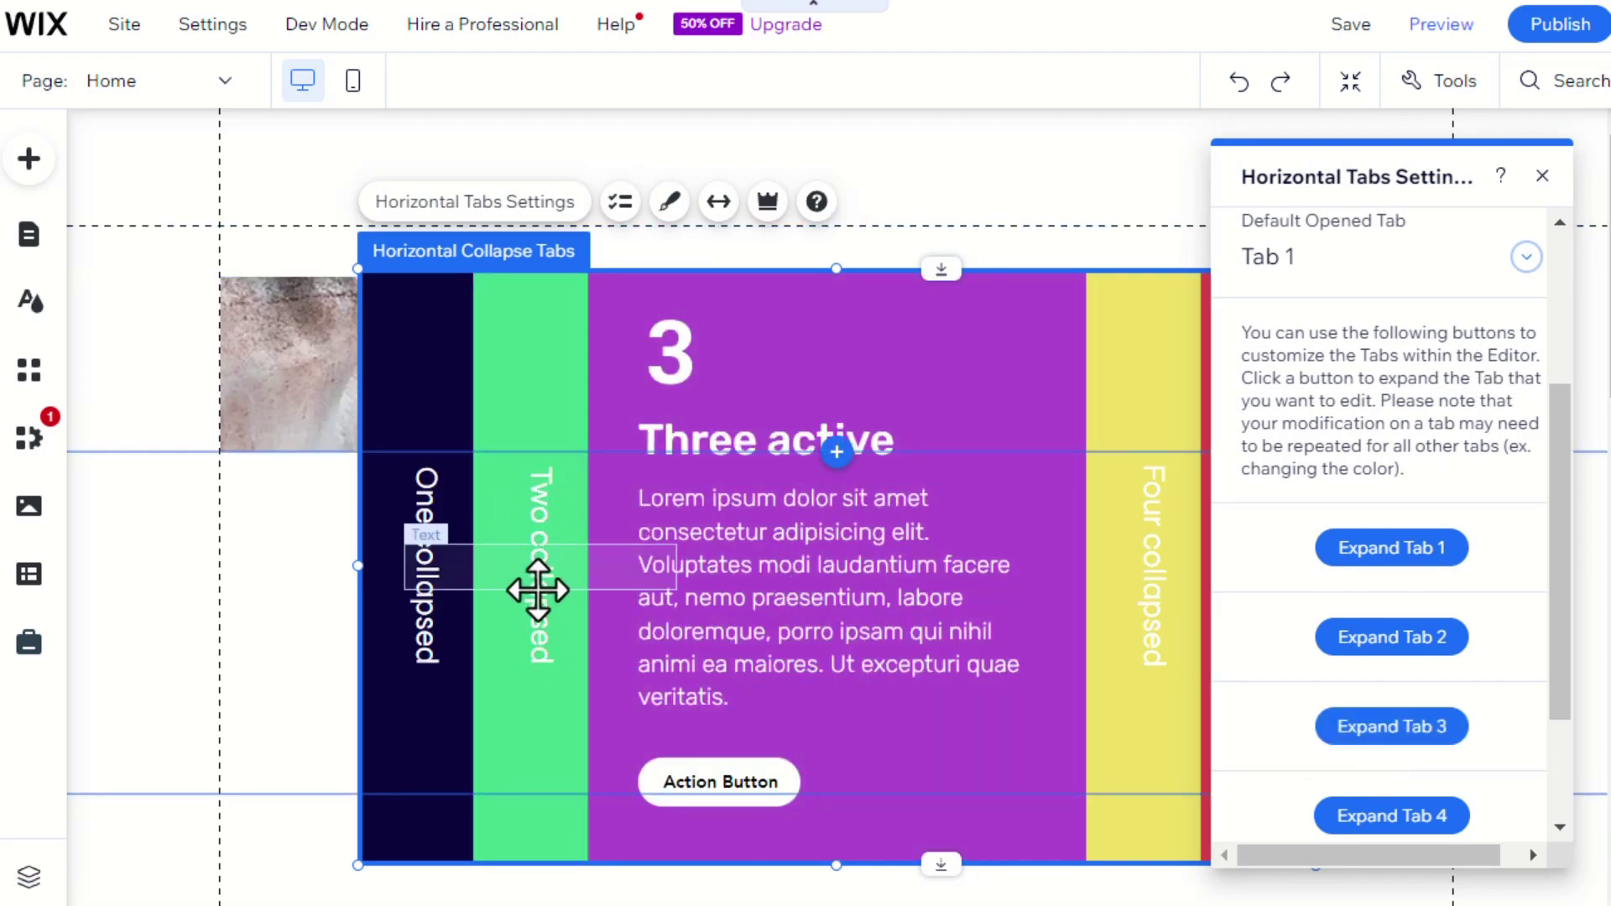
- Give the Two collapsed container the blue themed box design while tab three stays expanded
left_click(529, 373)
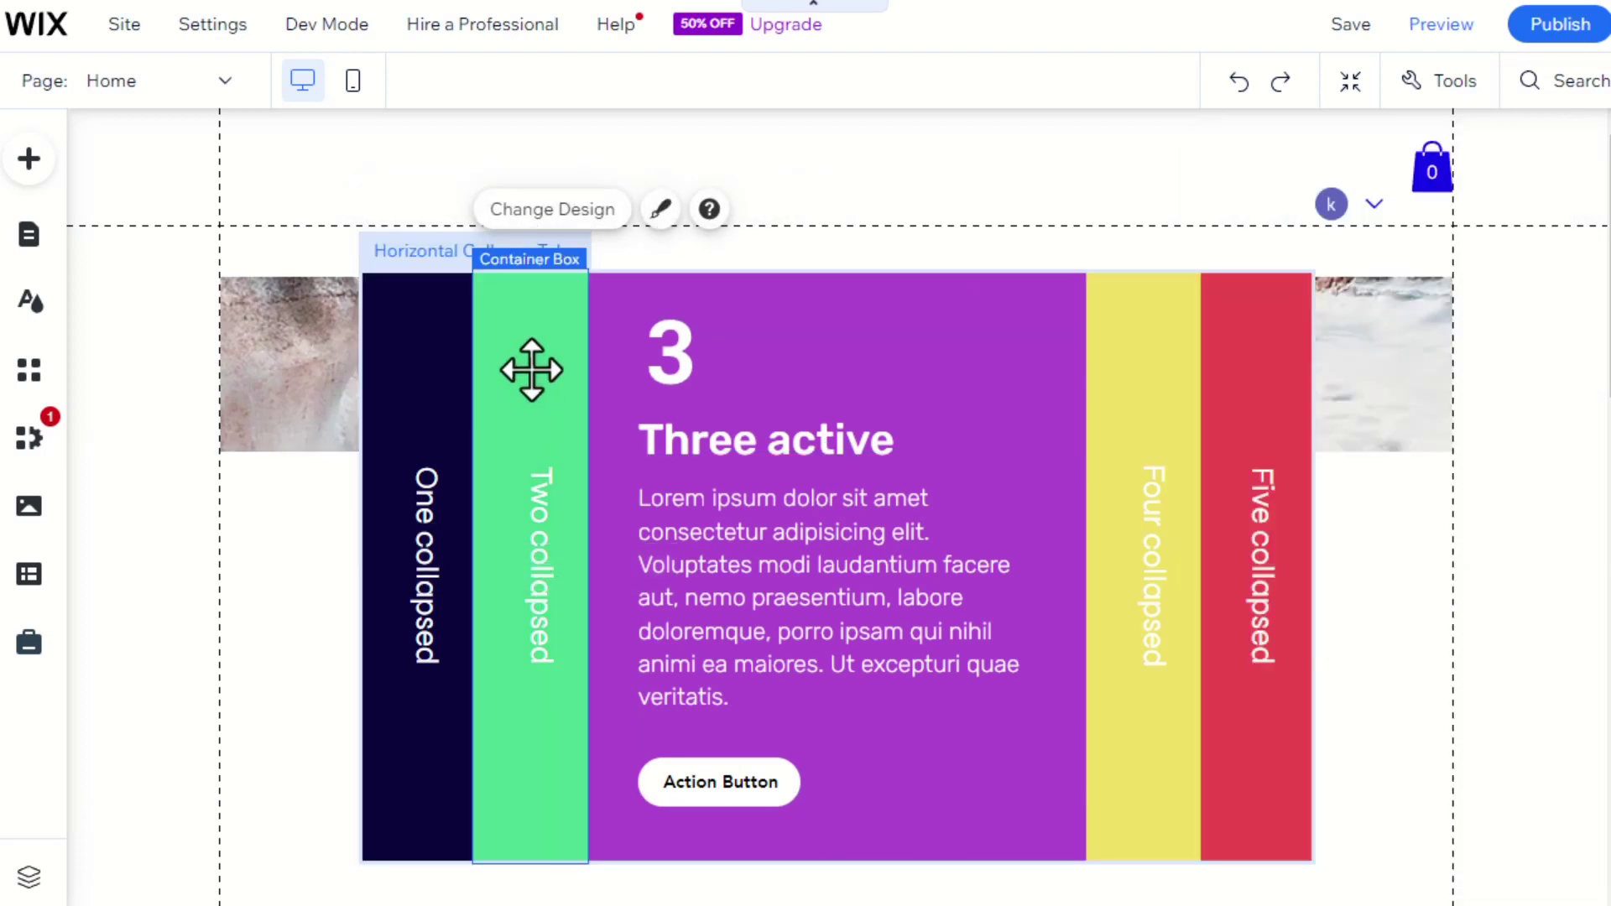
left_click(602, 227)
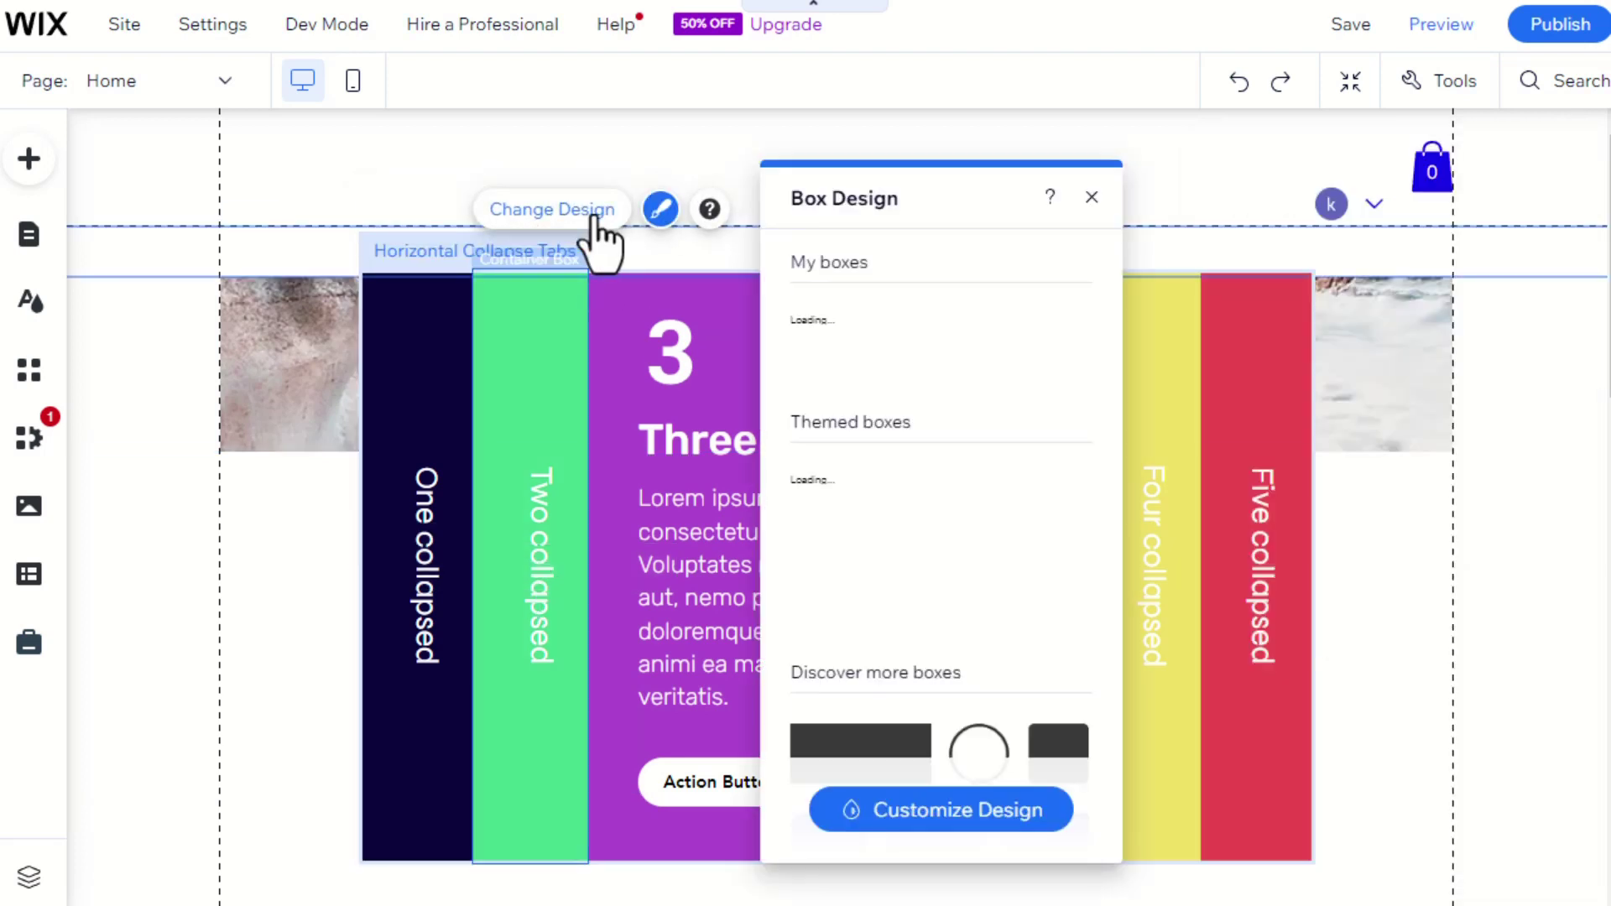
scroll(953, 487, "down", 2)
left_click(881, 435)
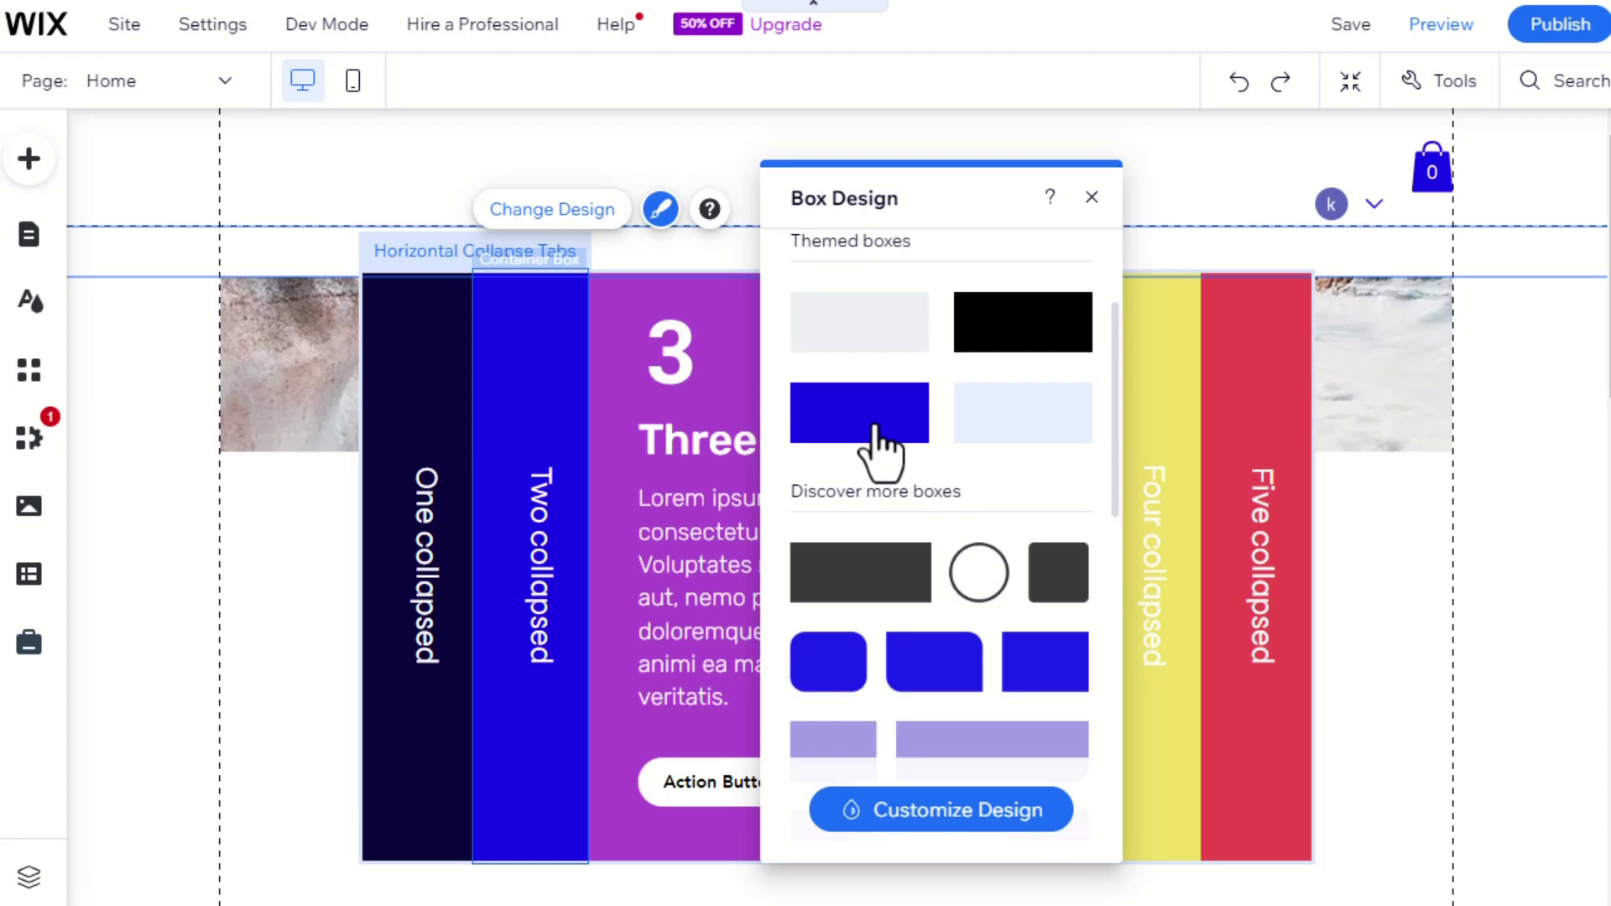
left_click(1092, 199)
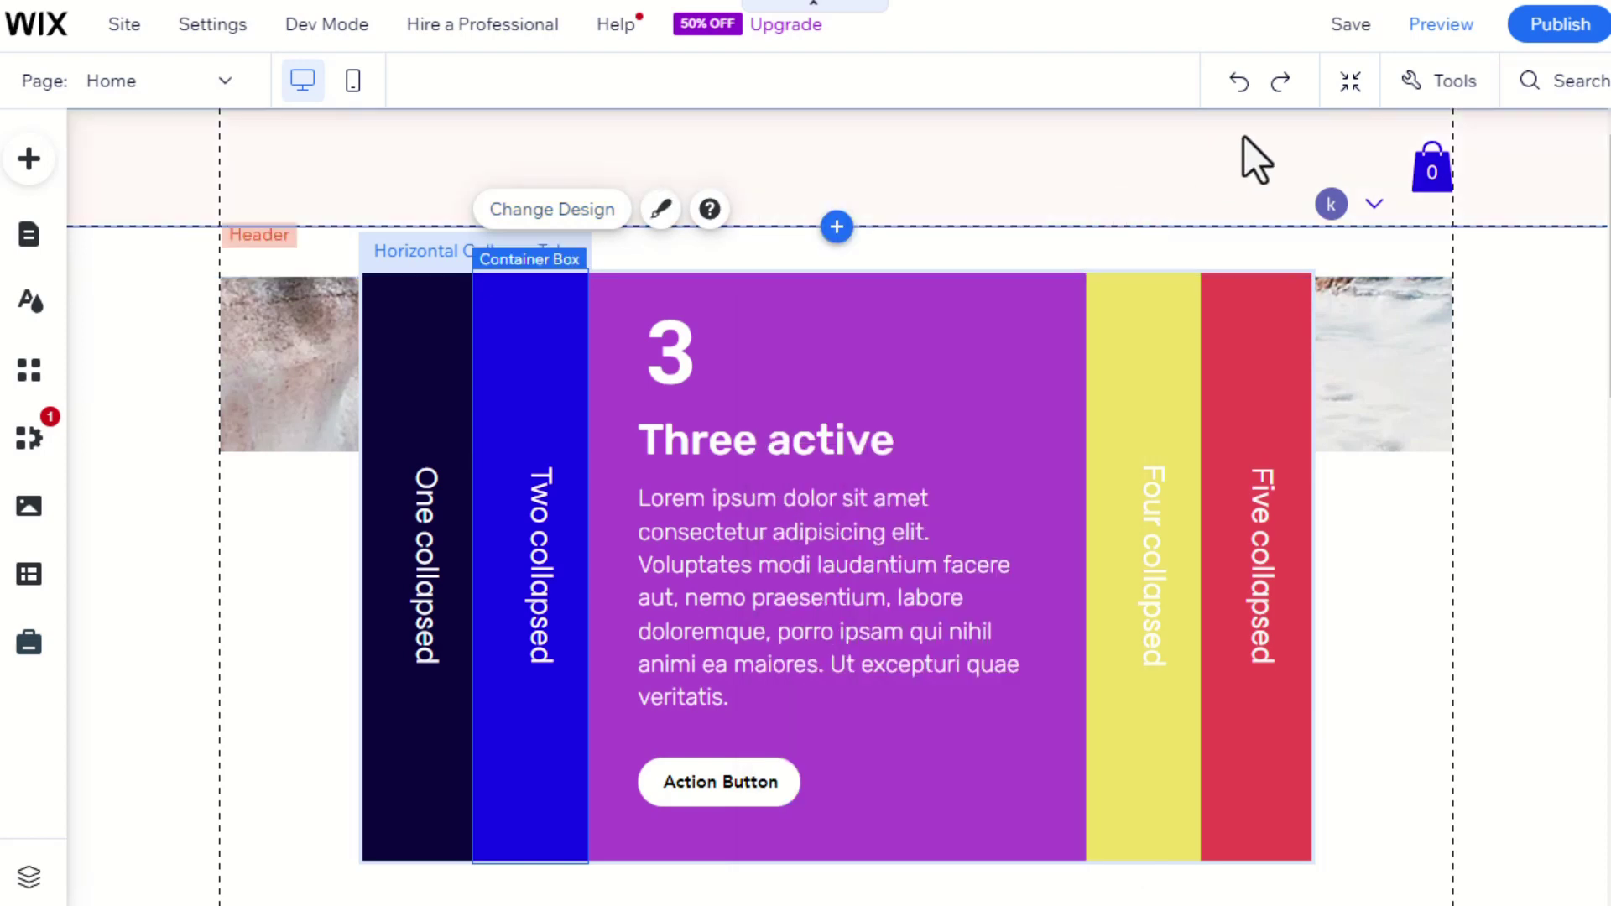
- Save and publish the site, then close the 'Edit your site for mobile' dialog
left_click(1347, 26)
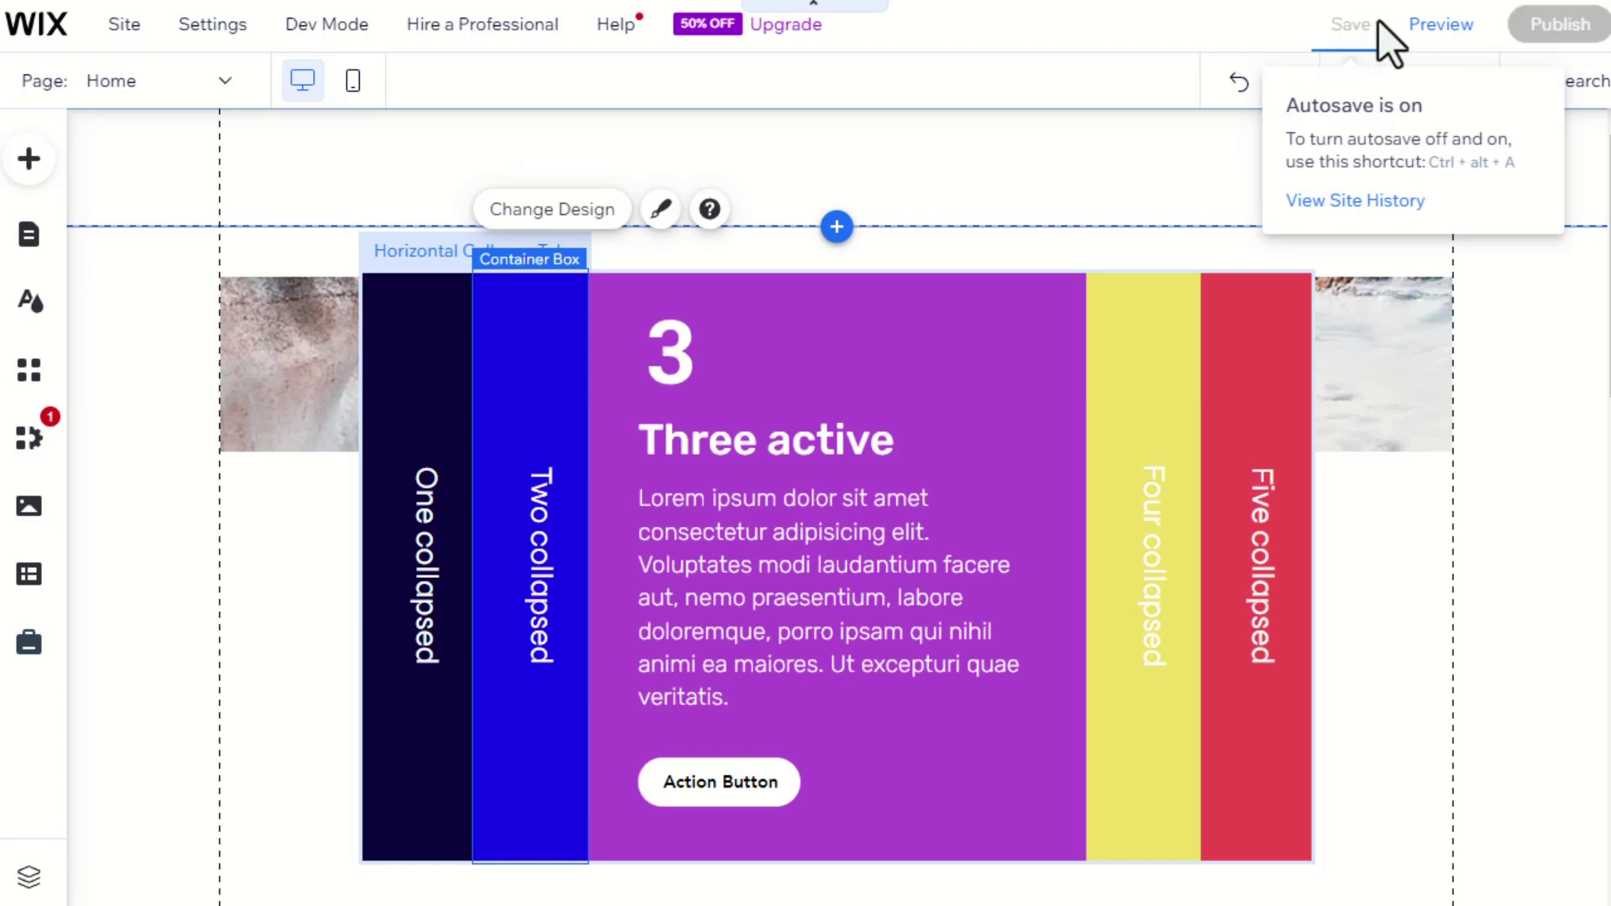
left_click(1528, 28)
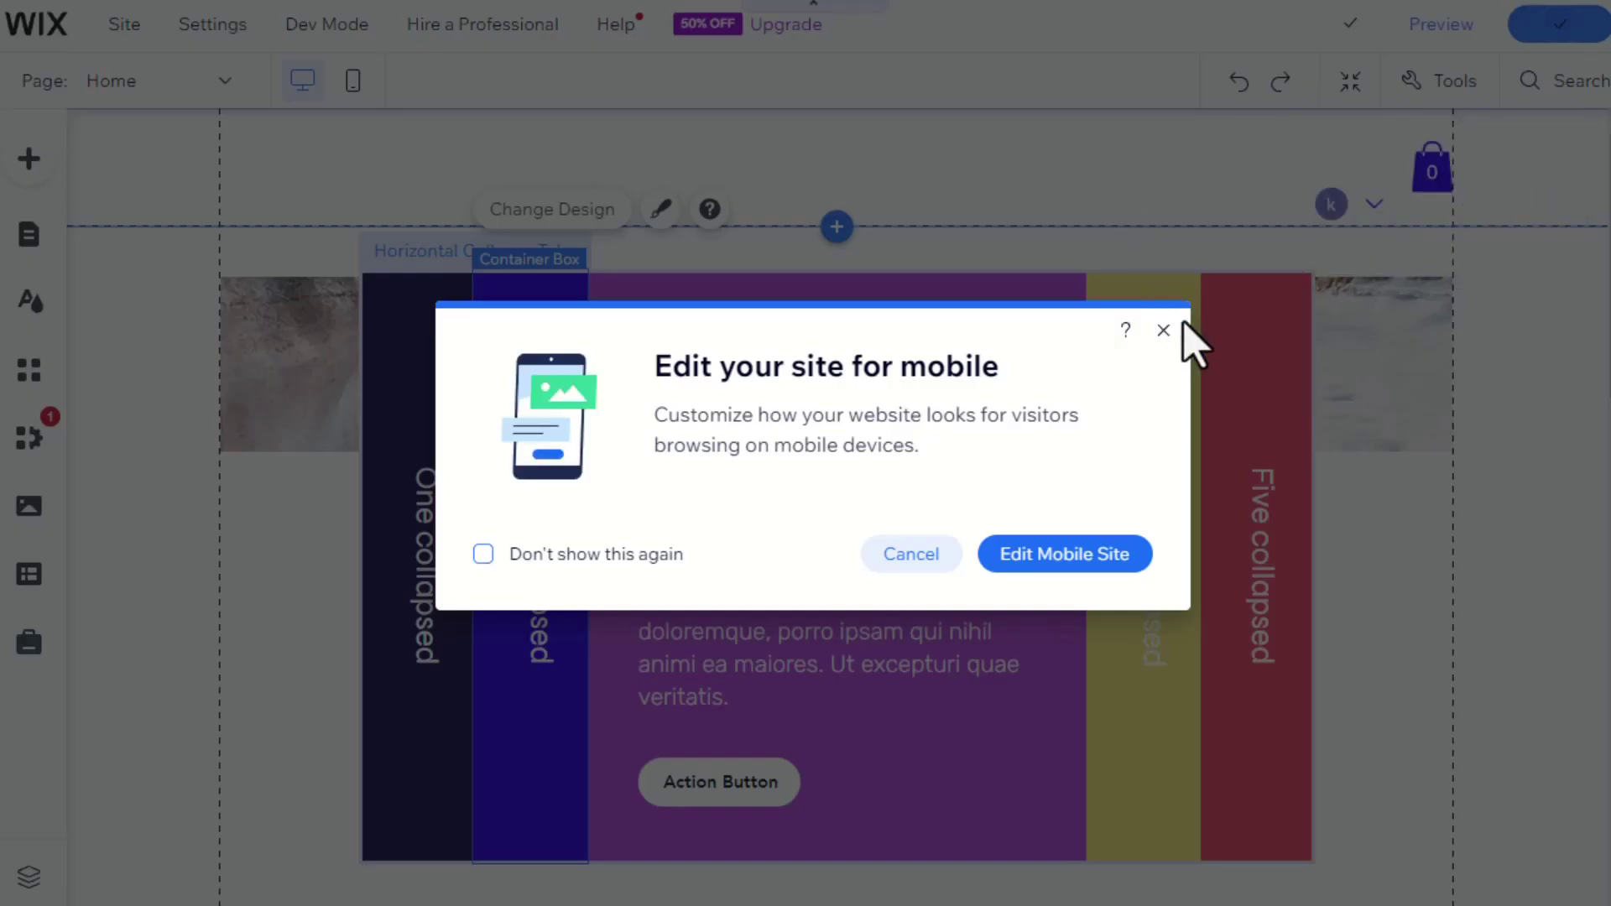
left_click(1161, 333)
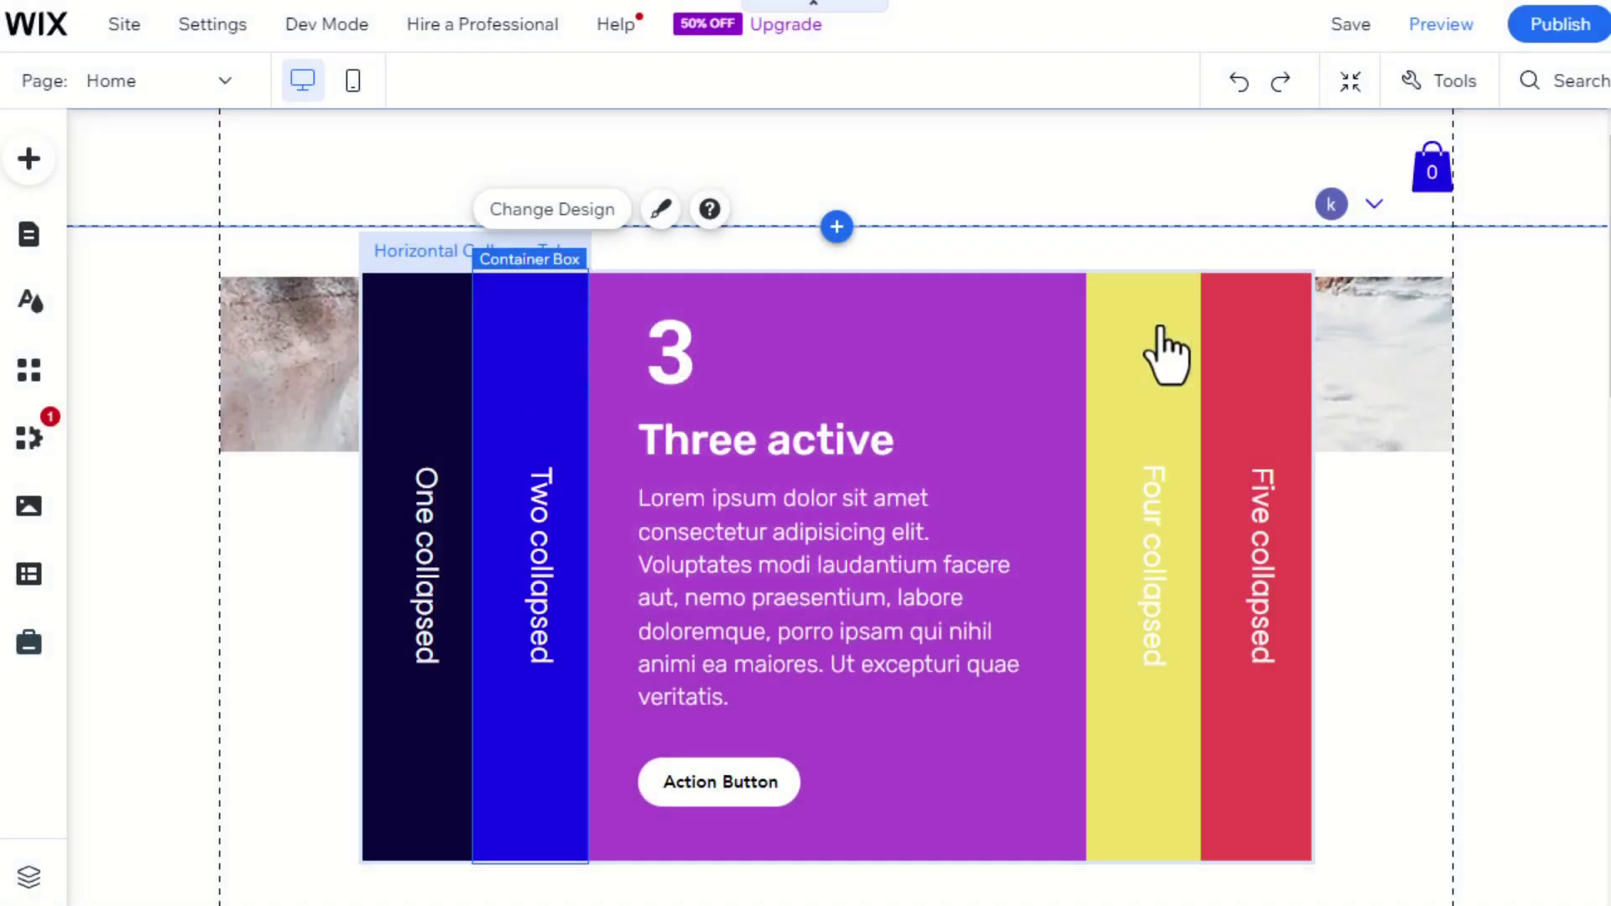